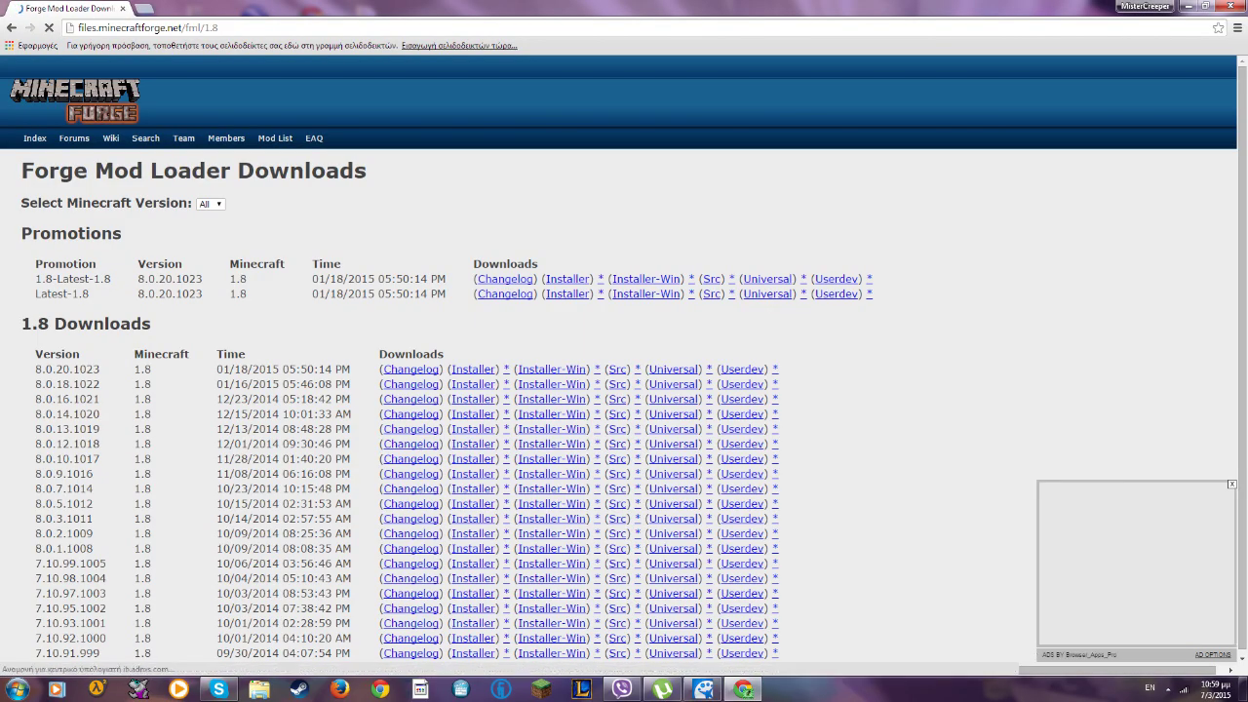
Review the promoted 1.8 builds on the Forge Mod Loader downloads page and close the browser
{"action": "key", "text": "ctrl+l"}
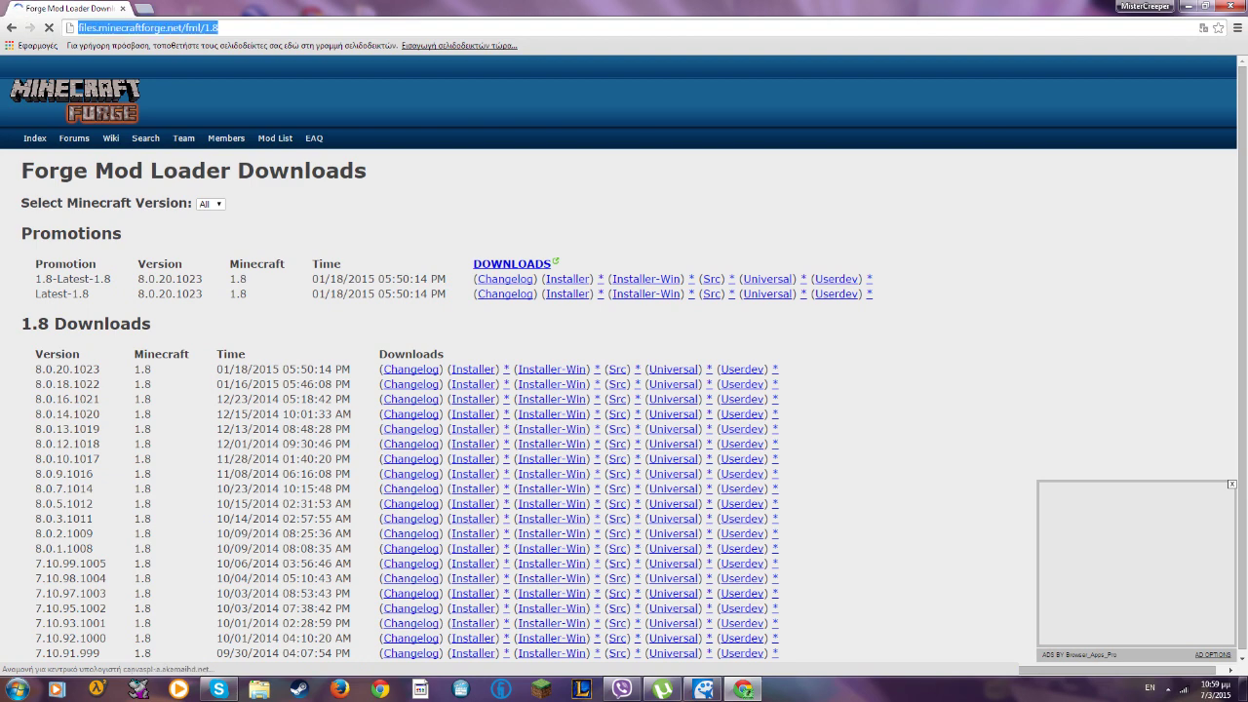
{"action": "left_click", "coordinate": [221, 27]}
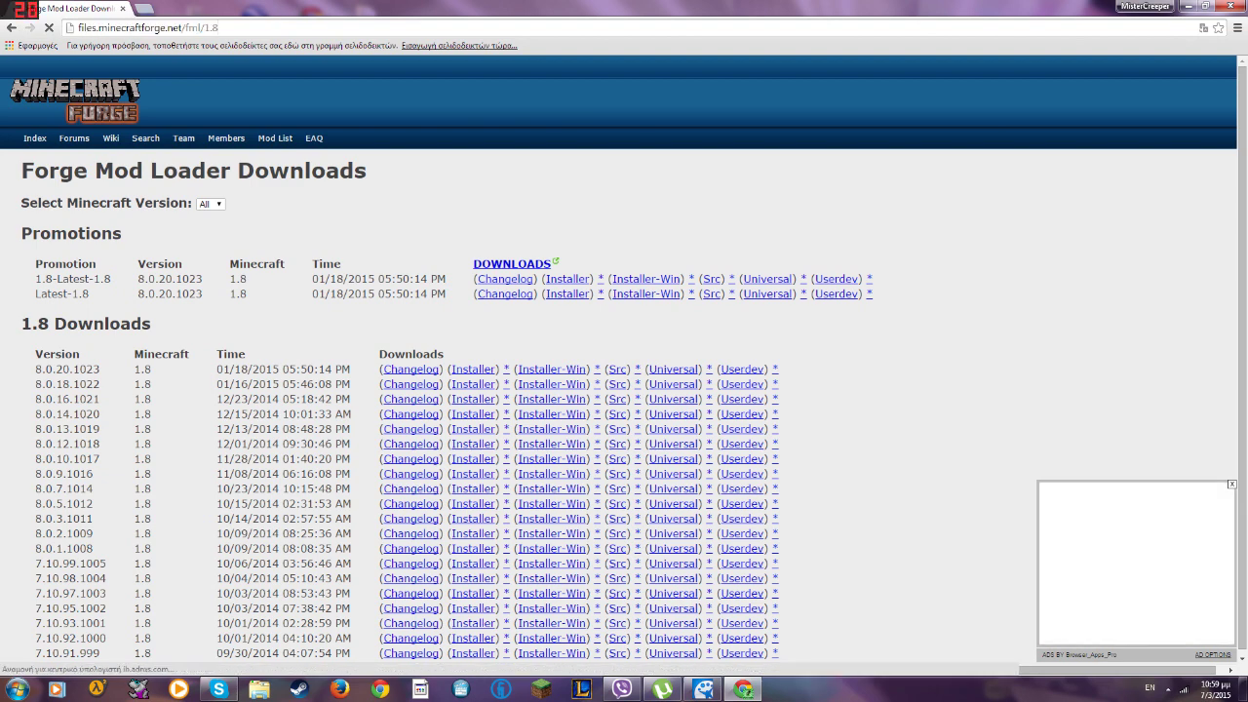
{"action": "left_click_drag", "start_coordinate": [35, 280], "coordinate": [89, 294]}
{"action": "left_click", "coordinate": [195, 310]}
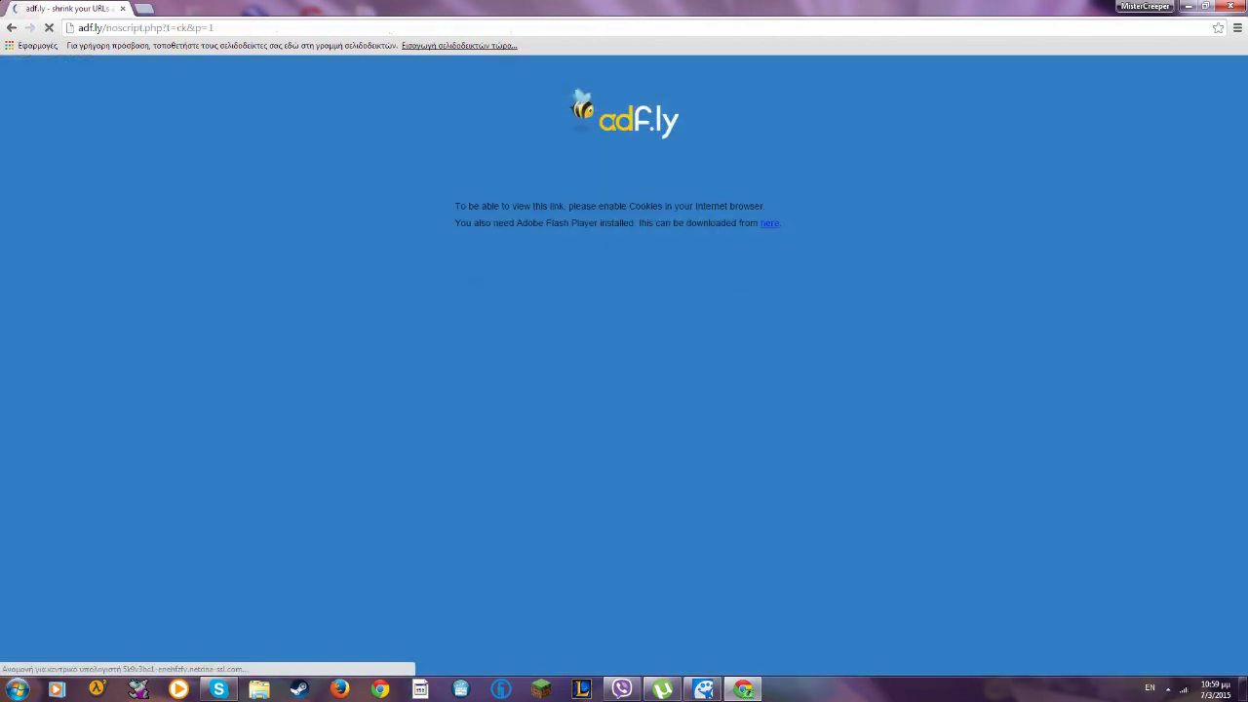
{"action": "left_click", "coordinate": [1230, 6]}
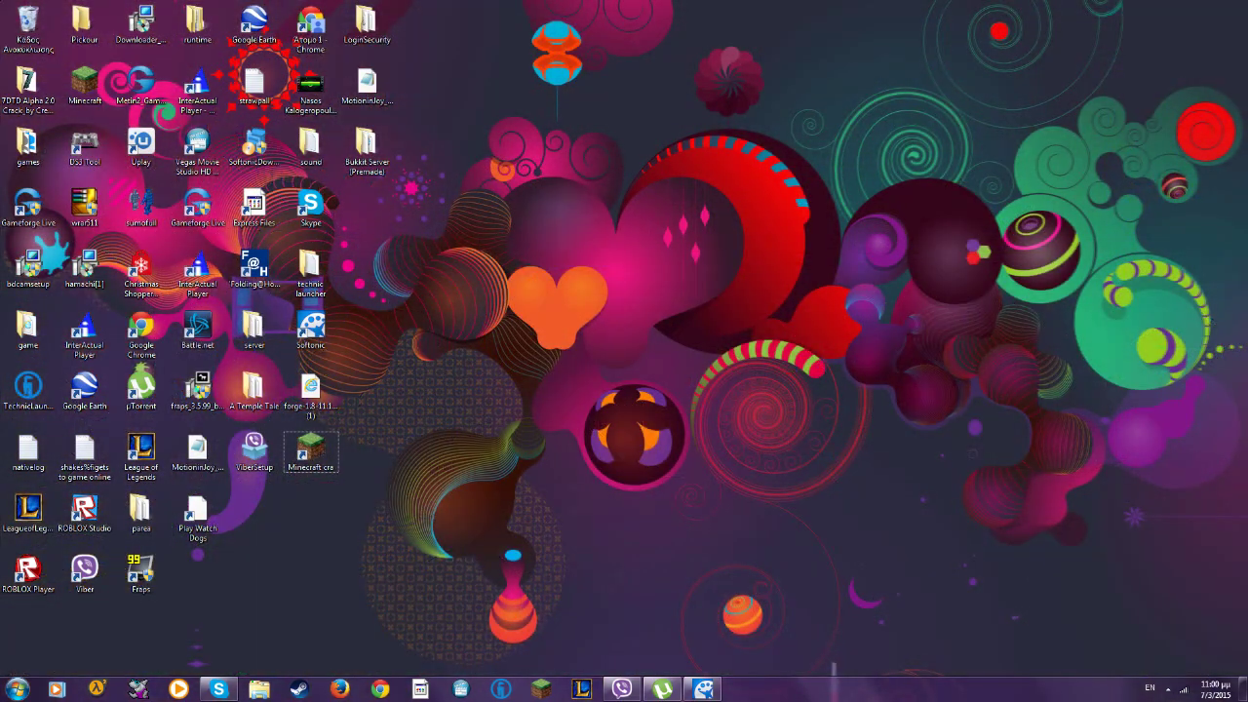
{"action": "left_click_drag", "start_coordinate": [162, 634], "coordinate": [180, 645]}
{"action": "left_click_drag", "start_coordinate": [328, 546], "coordinate": [398, 593]}
{"action": "left_click_drag", "start_coordinate": [87, 644], "coordinate": [261, 618]}
{"action": "left_click_drag", "start_coordinate": [285, 521], "coordinate": [289, 572]}
Open the forge-1.8-11.14.0.1295-1.8-installer (1) file on the desktop with Java(TM) Platform SE binary
{"action": "left_click", "coordinate": [302, 391]}
{"action": "right_click", "coordinate": [302, 392]}
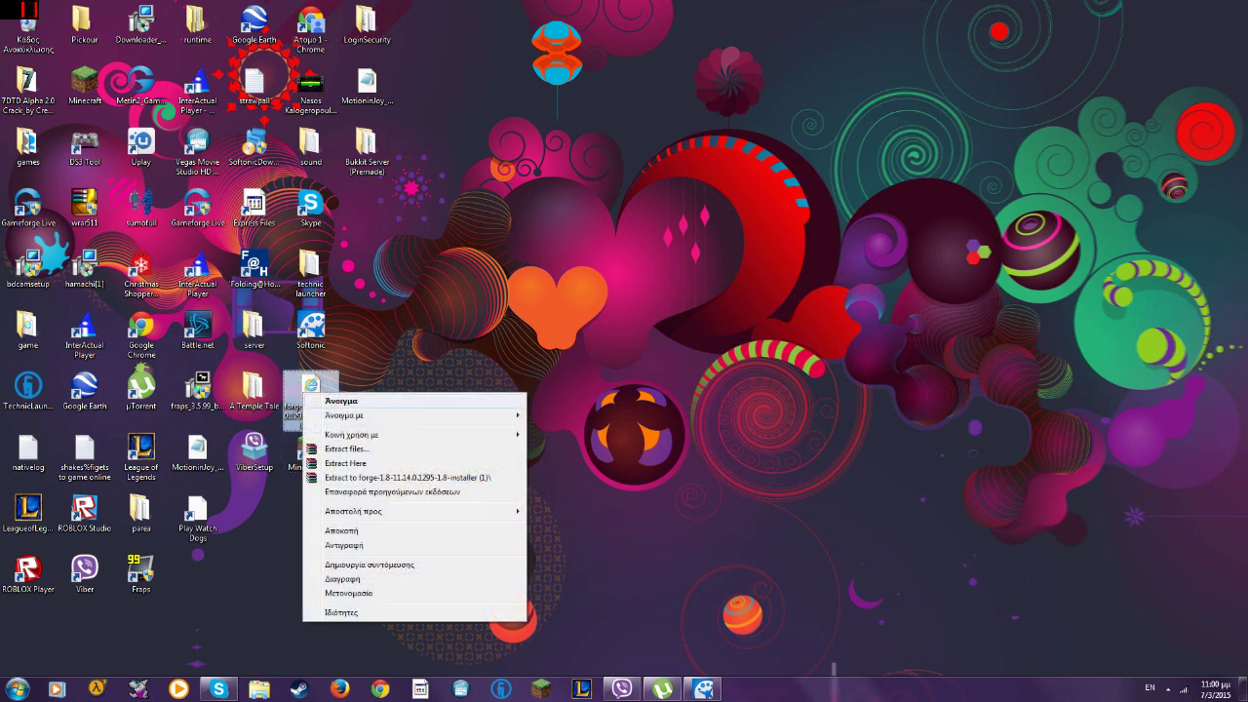
{"action": "left_click", "coordinate": [299, 390]}
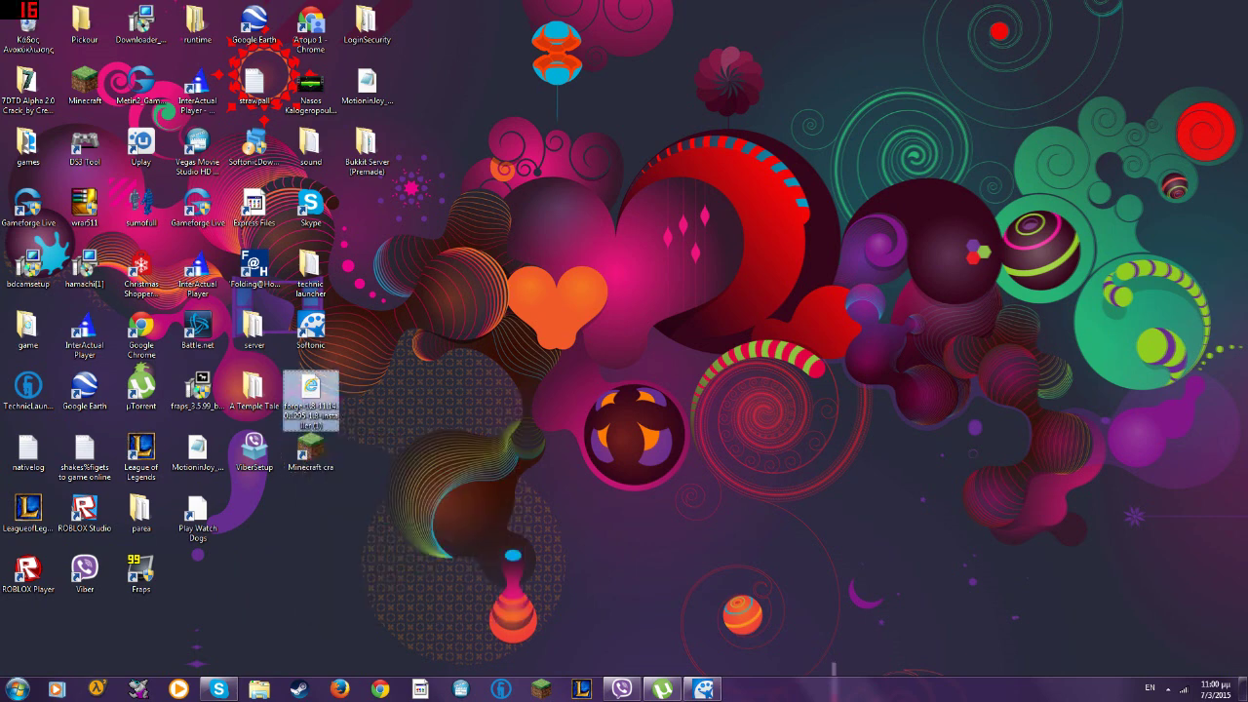
{"action": "right_click", "coordinate": [309, 394]}
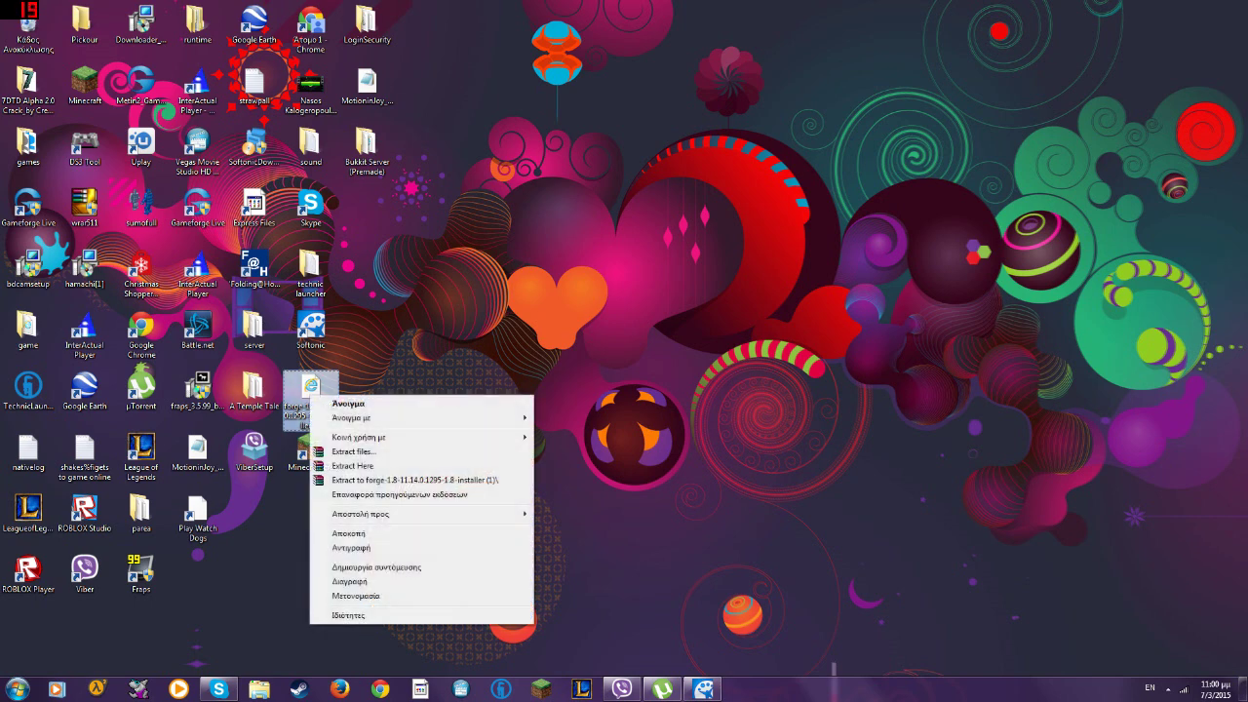
{"action": "mouse_move", "coordinate": [351, 418]}
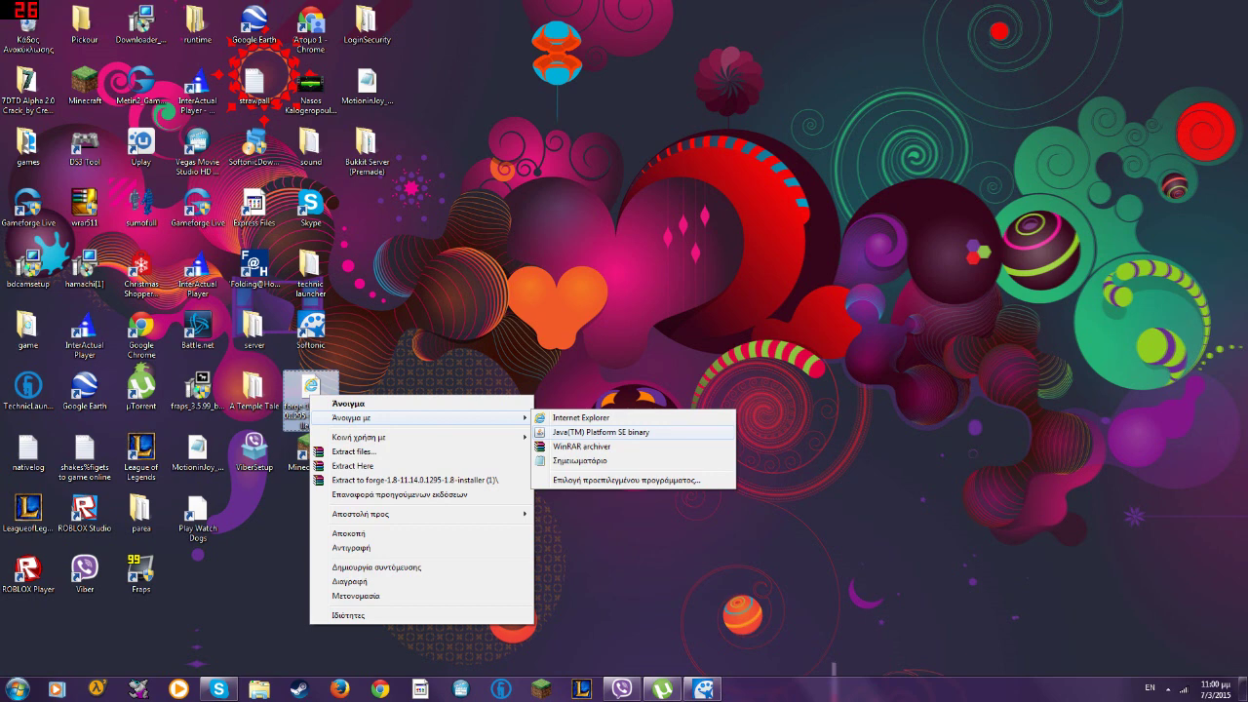
{"action": "left_click", "coordinate": [601, 432]}
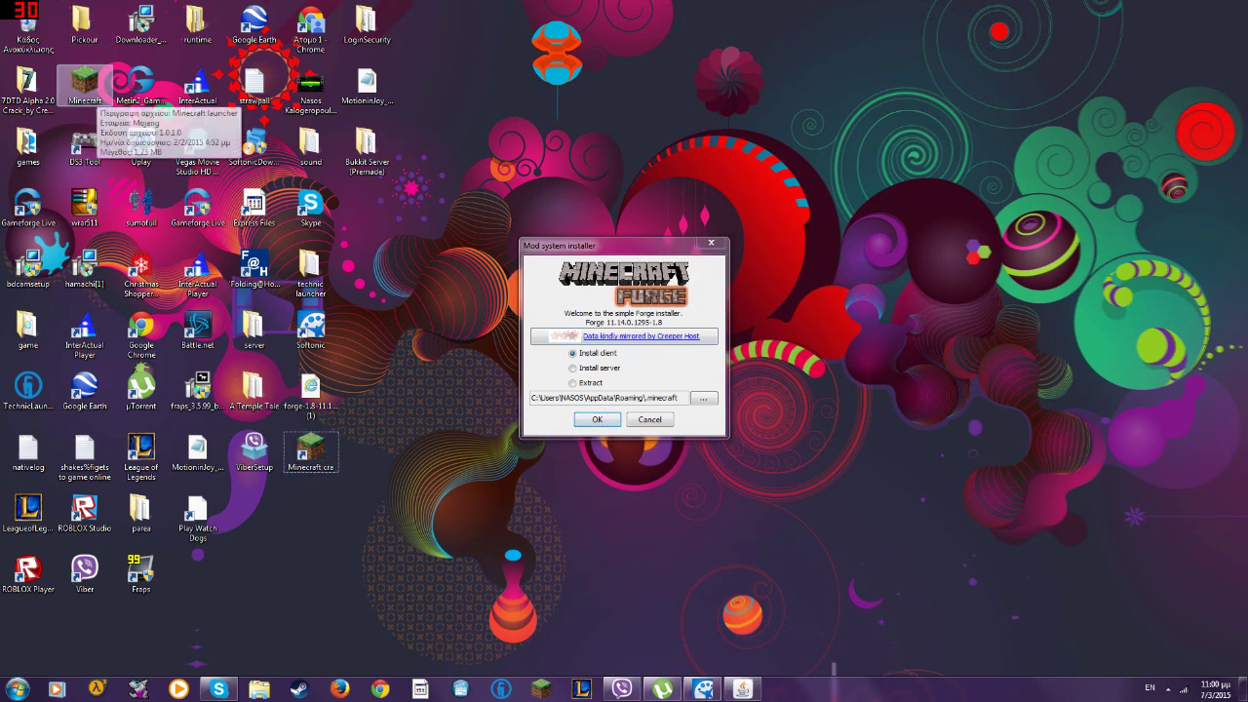
{"action": "double_click", "coordinate": [85, 86]}
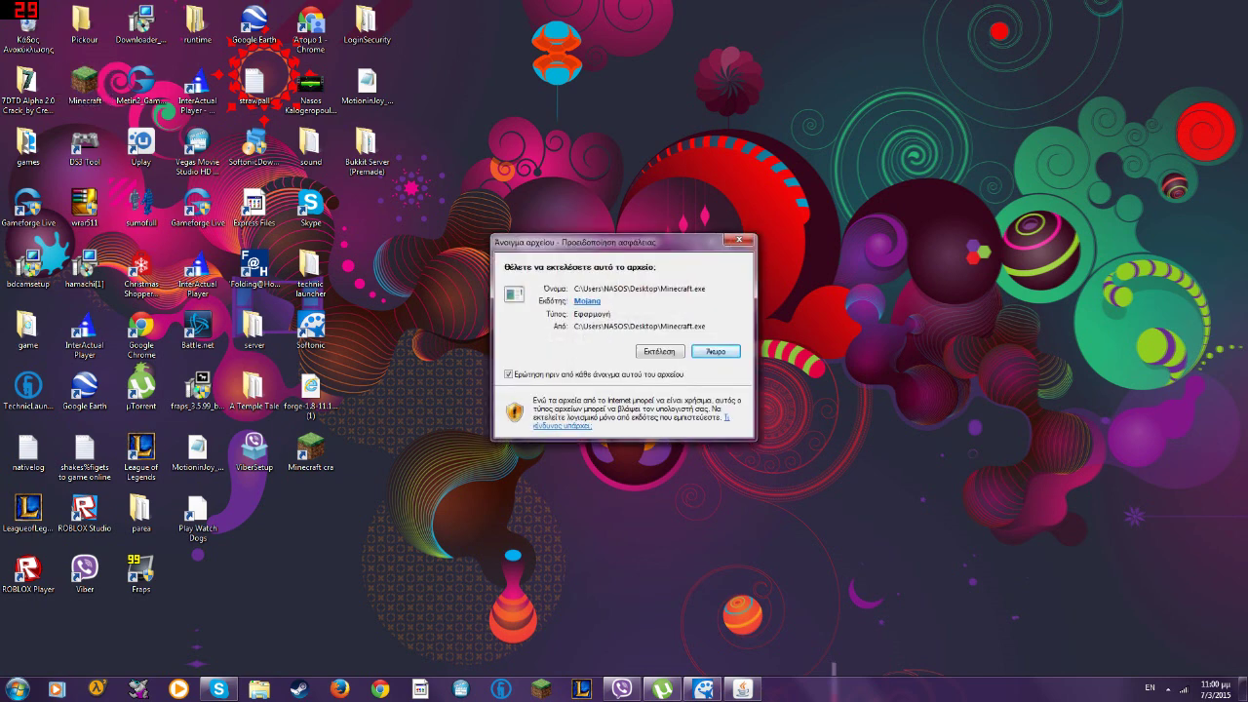
{"action": "left_click", "coordinate": [716, 351]}
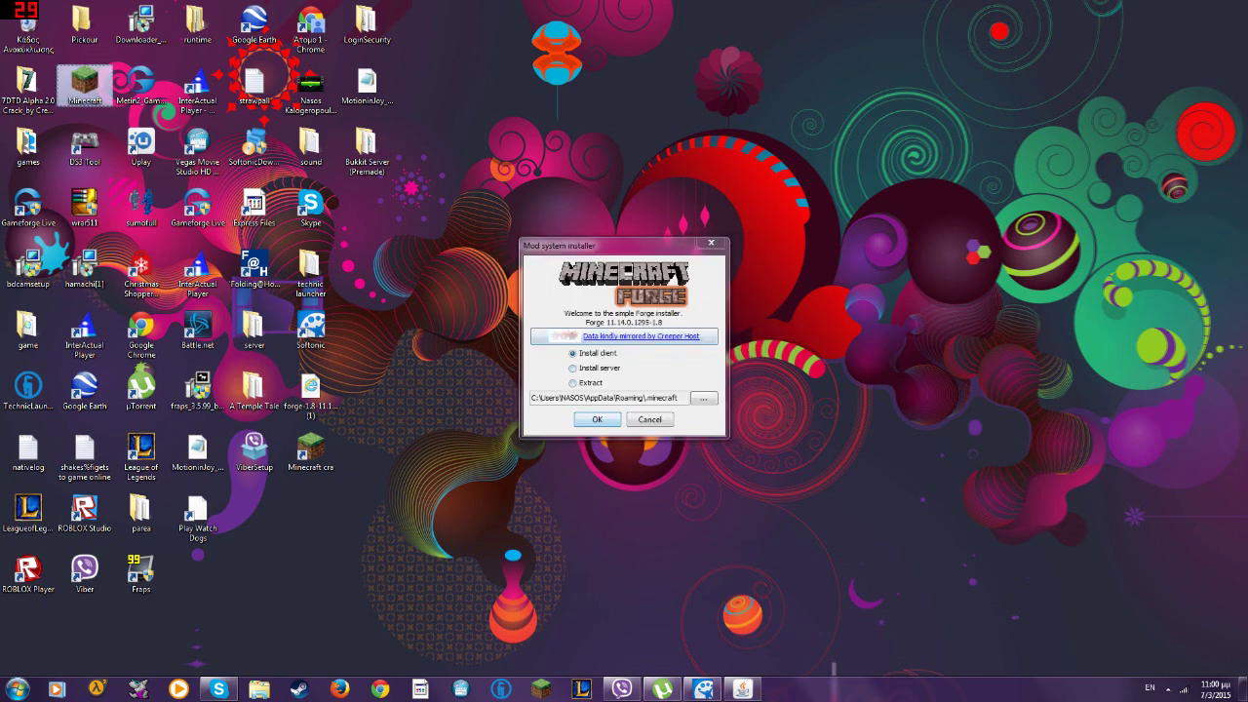
{"action": "left_click", "coordinate": [311, 452]}
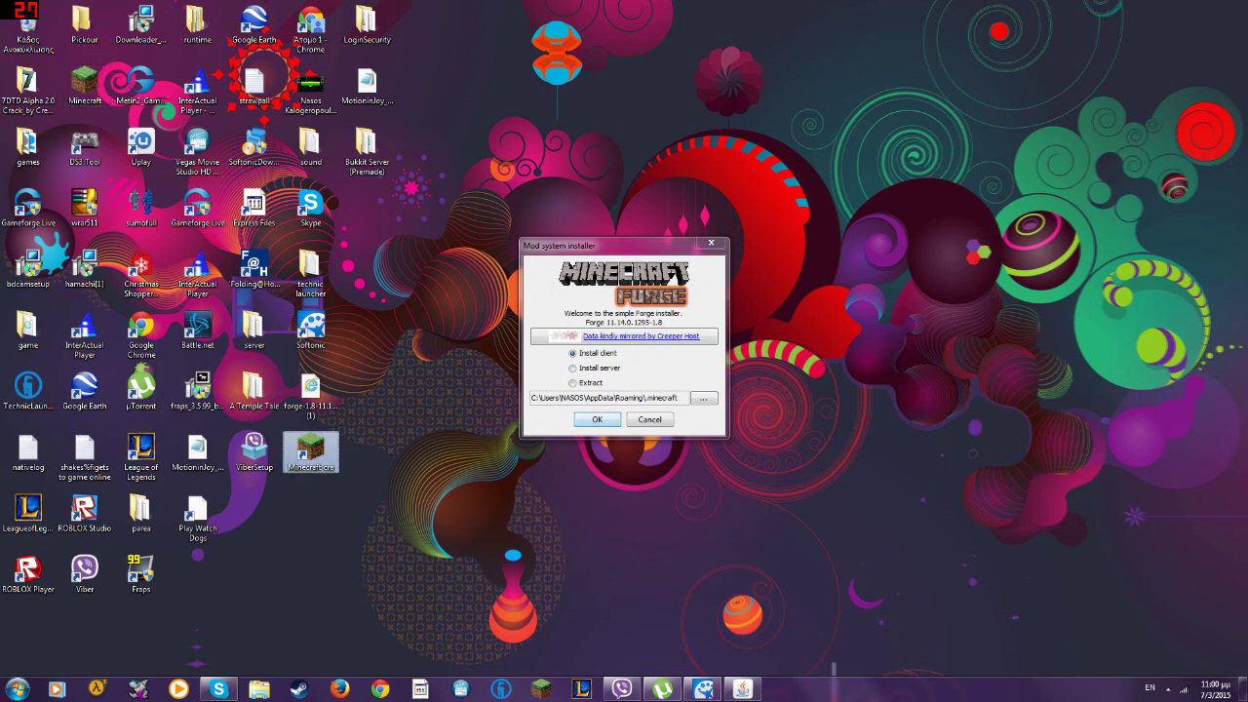
{"action": "left_click", "coordinate": [366, 502]}
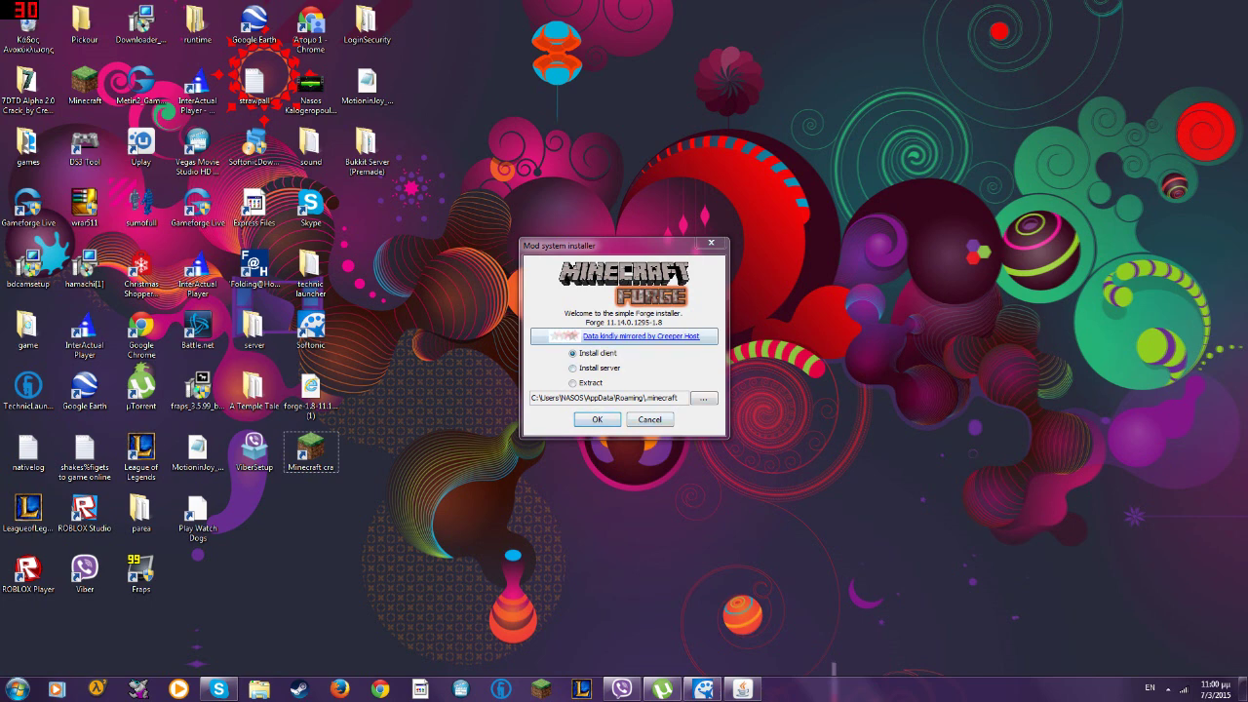
{"action": "left_click", "coordinate": [17, 689]}
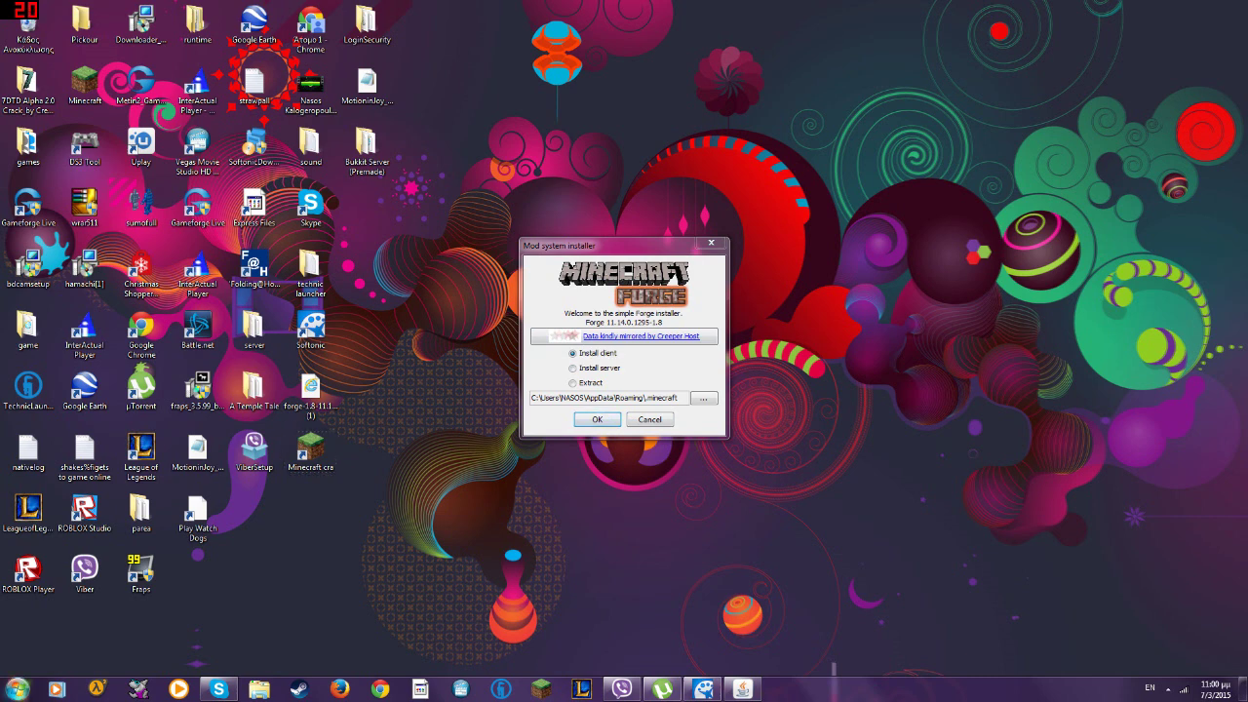
{"action": "left_click_drag", "start_coordinate": [988, 125], "coordinate": [860, 275]}
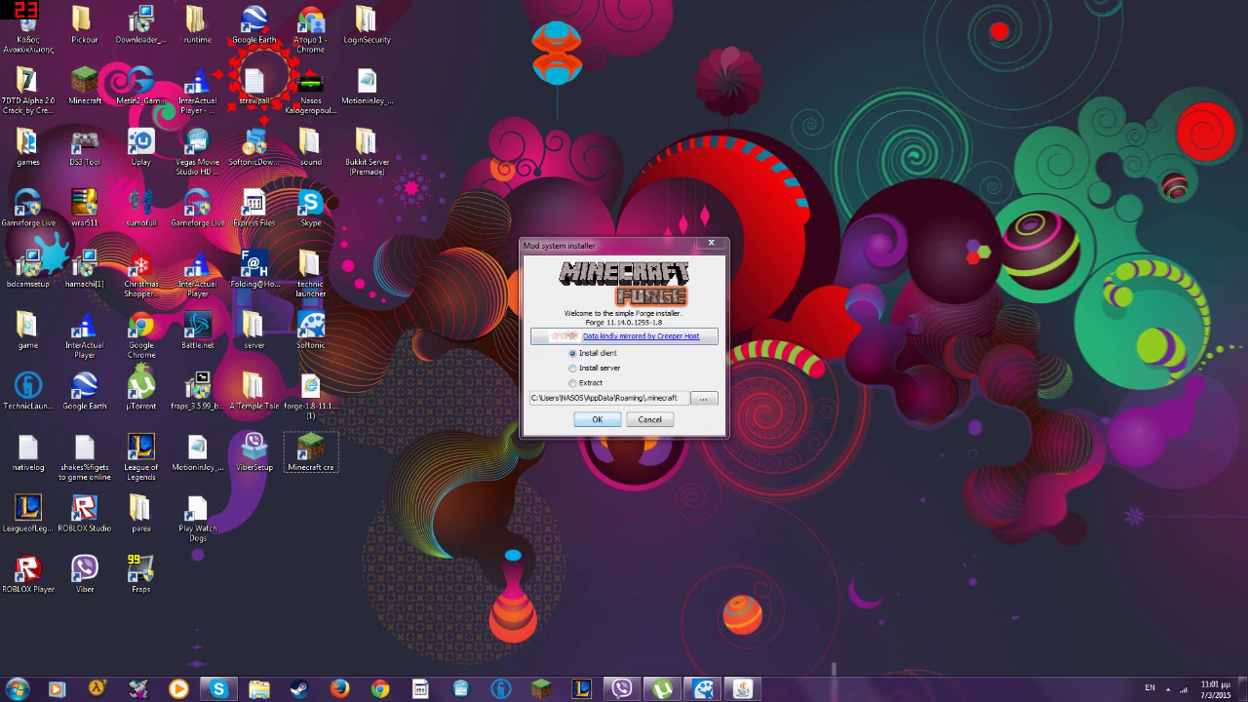
Install the Forge client into the default .minecraft folder and dismiss the installer's closing message
{"action": "left_click", "coordinate": [596, 419]}
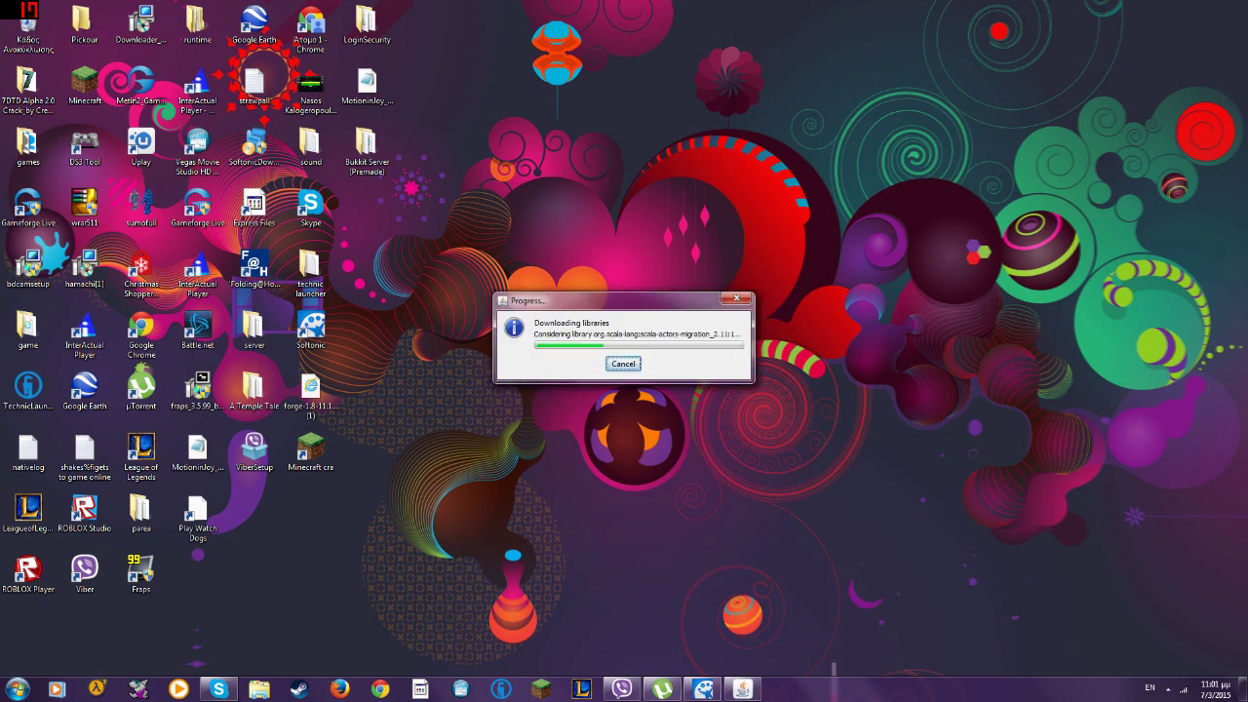
{"action": "left_click", "coordinate": [625, 365]}
{"action": "left_click_drag", "start_coordinate": [648, 381], "coordinate": [513, 508]}
{"action": "left_click", "coordinate": [17, 688]}
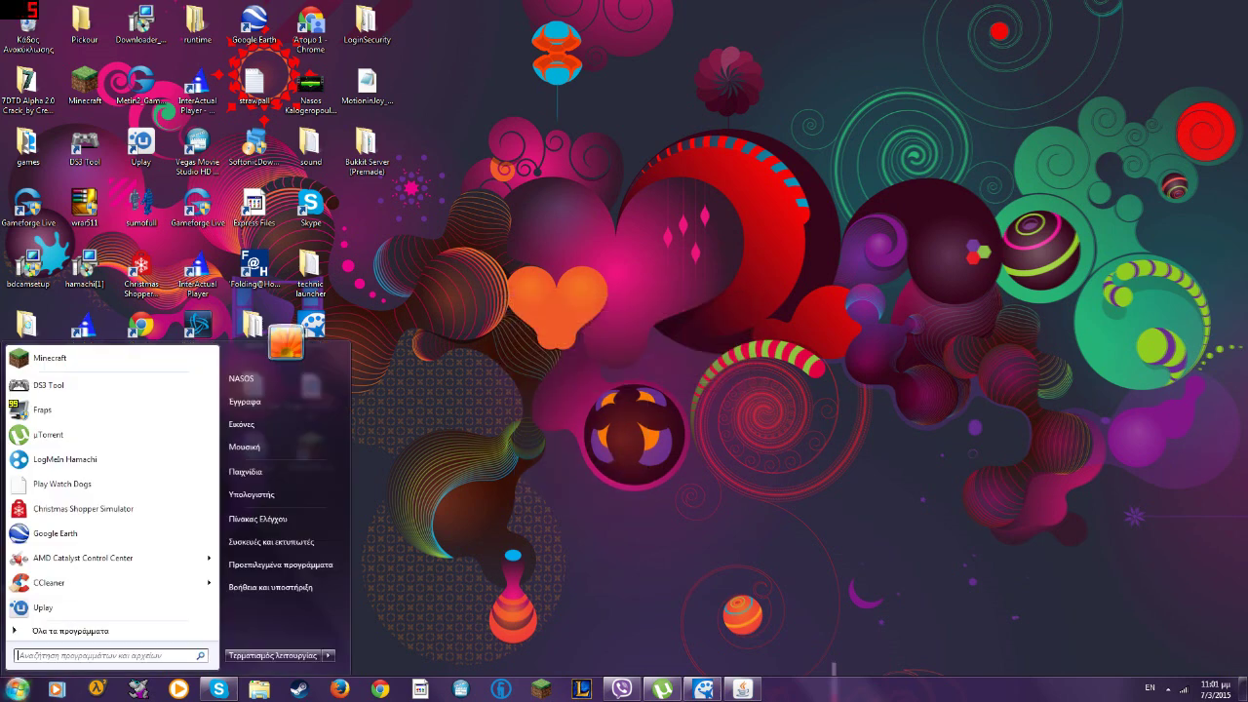
{"action": "left_click", "coordinate": [105, 656]}
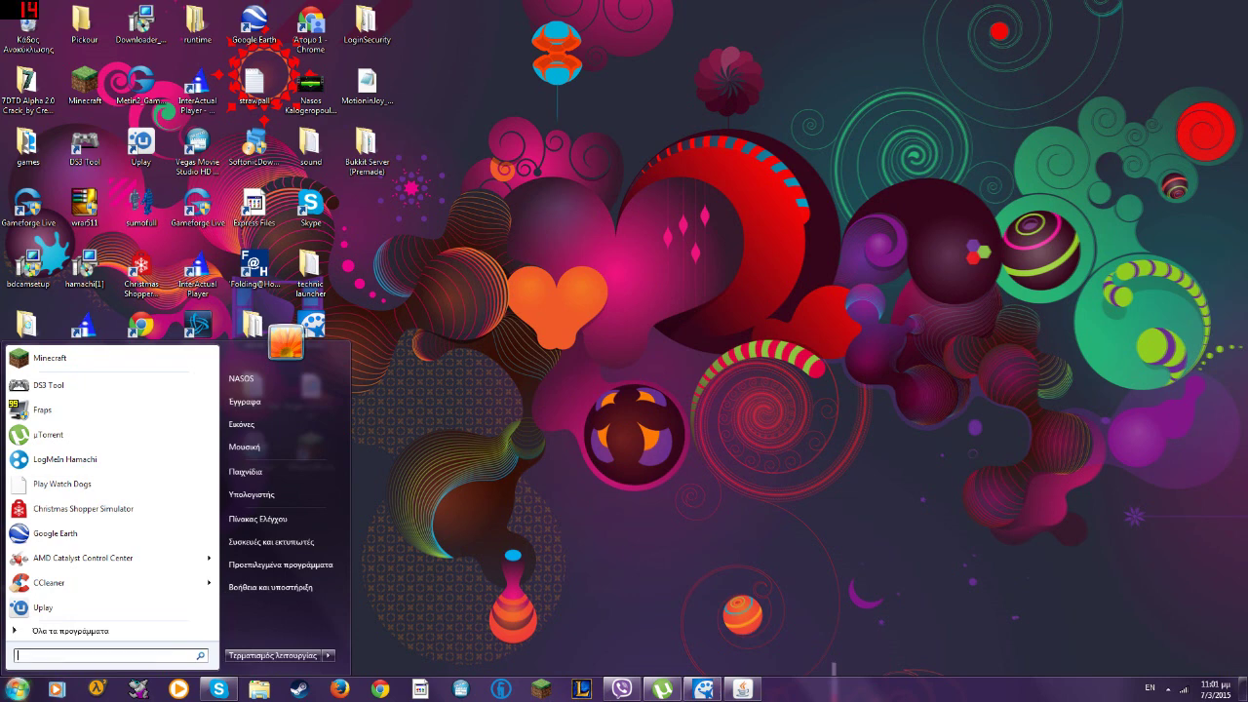
{"action": "left_click", "coordinate": [624, 357]}
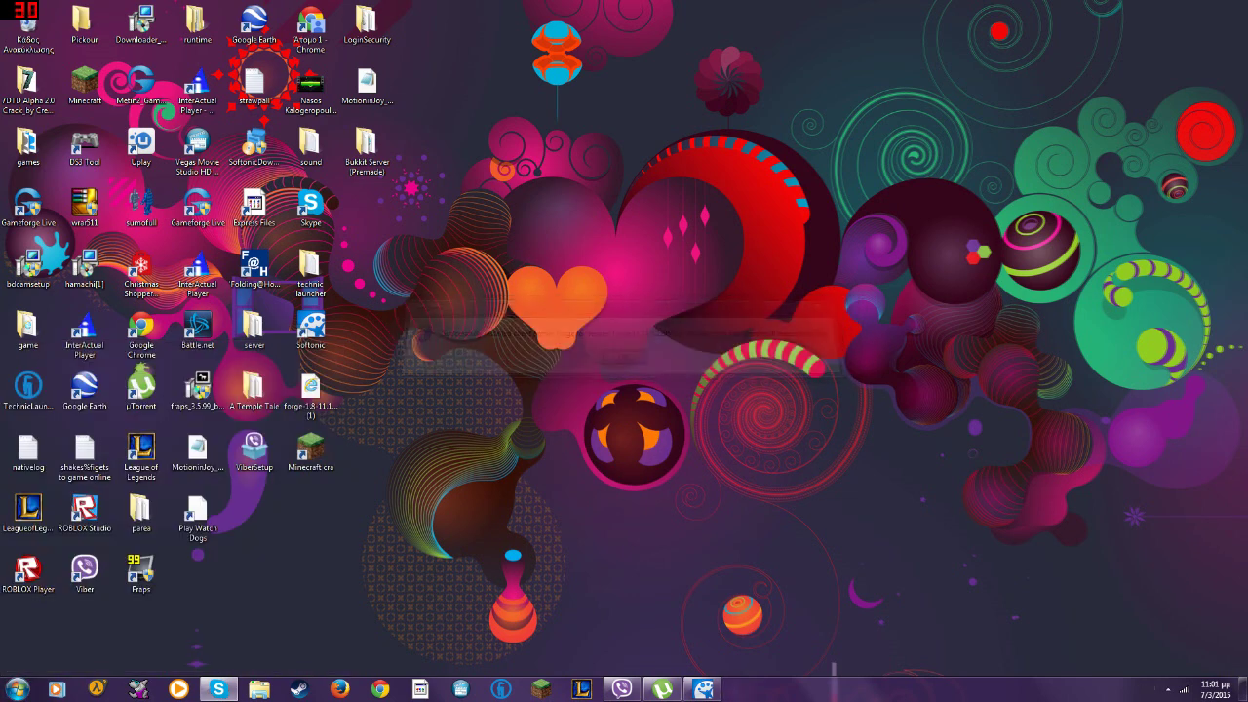
Search Windows for %appdata% and open the .minecraft folder inside Roaming
{"action": "left_click", "coordinate": [17, 688]}
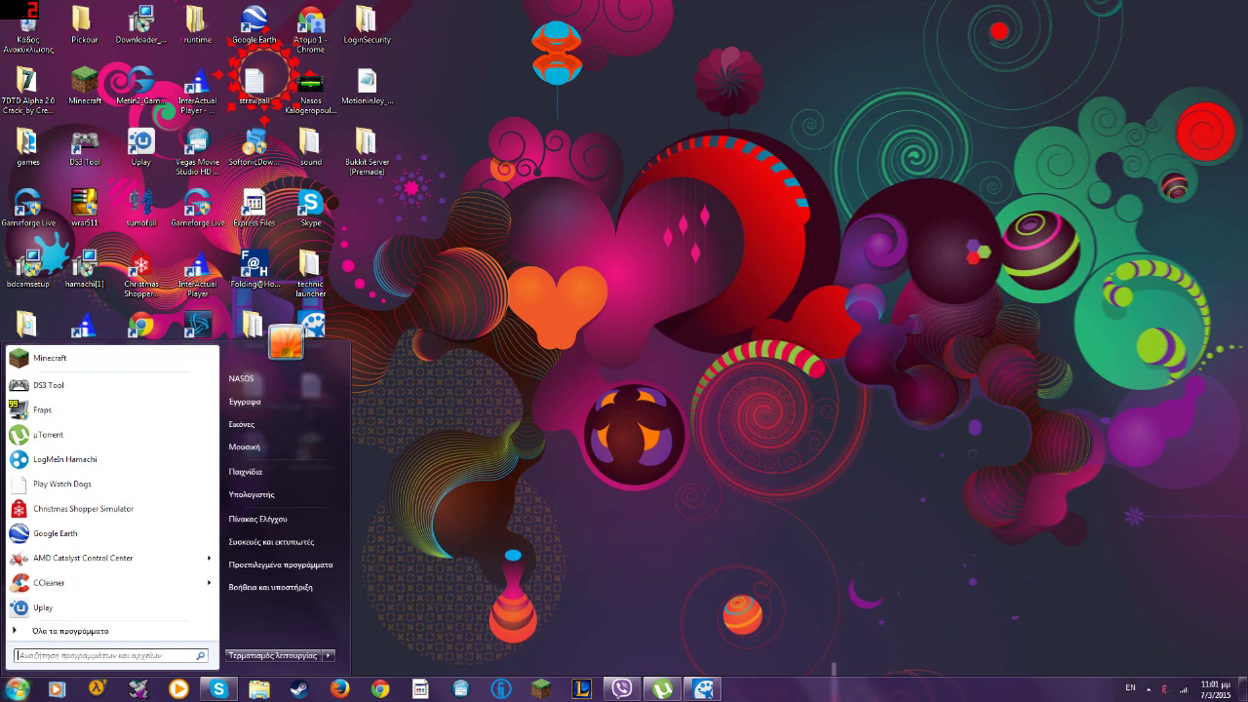
{"action": "type", "text": "%app"}
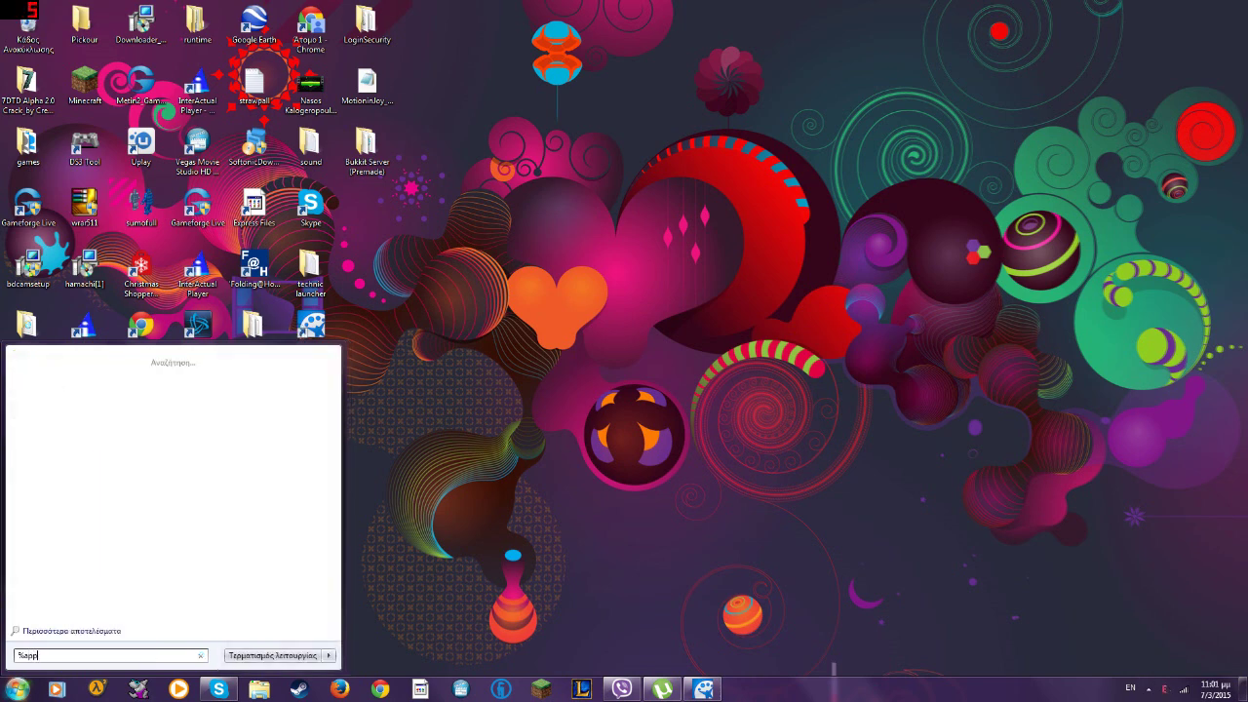
{"action": "type", "text": "data%"}
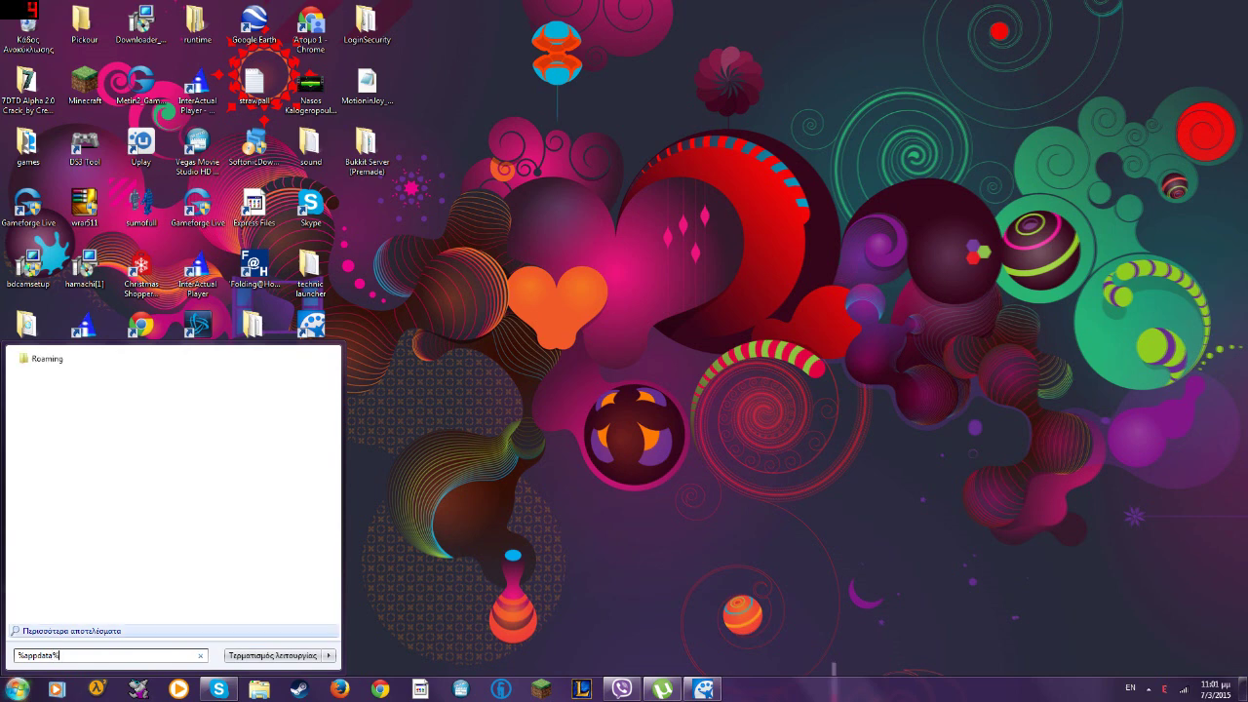
{"action": "key", "text": "Return"}
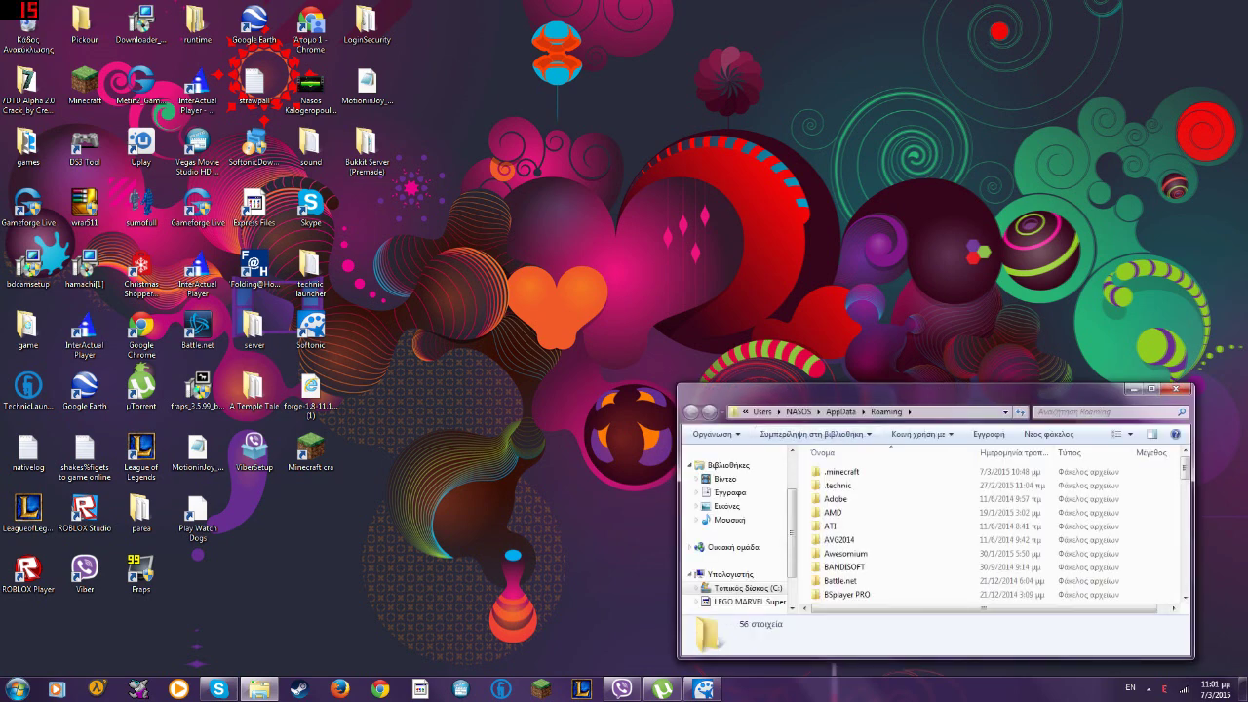
{"action": "double_click", "coordinate": [843, 472]}
Locate the mods folder inside .minecraft and open it to look through its files
{"action": "scroll", "coordinate": [842, 472], "scroll_direction": "down", "scroll_amount": 6}
{"action": "scroll", "coordinate": [848, 522], "scroll_direction": "up", "scroll_amount": 5}
{"action": "scroll", "coordinate": [848, 523], "scroll_direction": "up", "scroll_amount": 1}
{"action": "left_click", "coordinate": [846, 527]}
{"action": "left_click", "coordinate": [846, 539]}
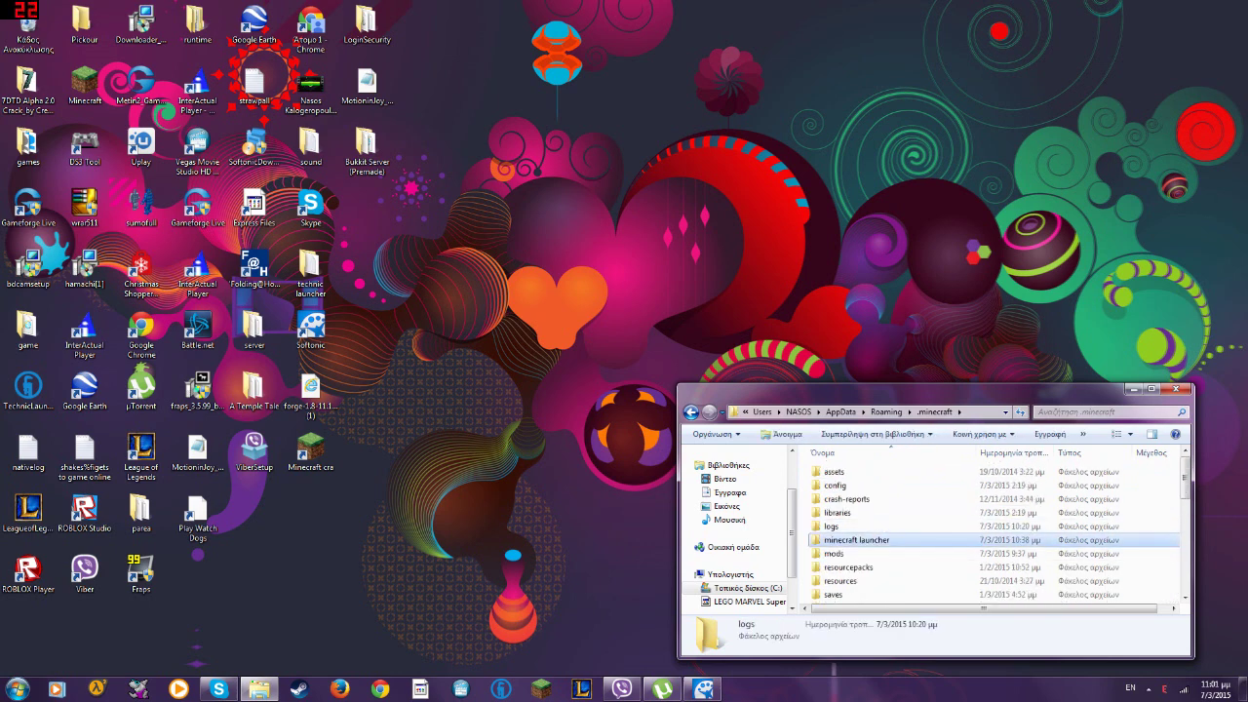
{"action": "left_click", "coordinate": [844, 554]}
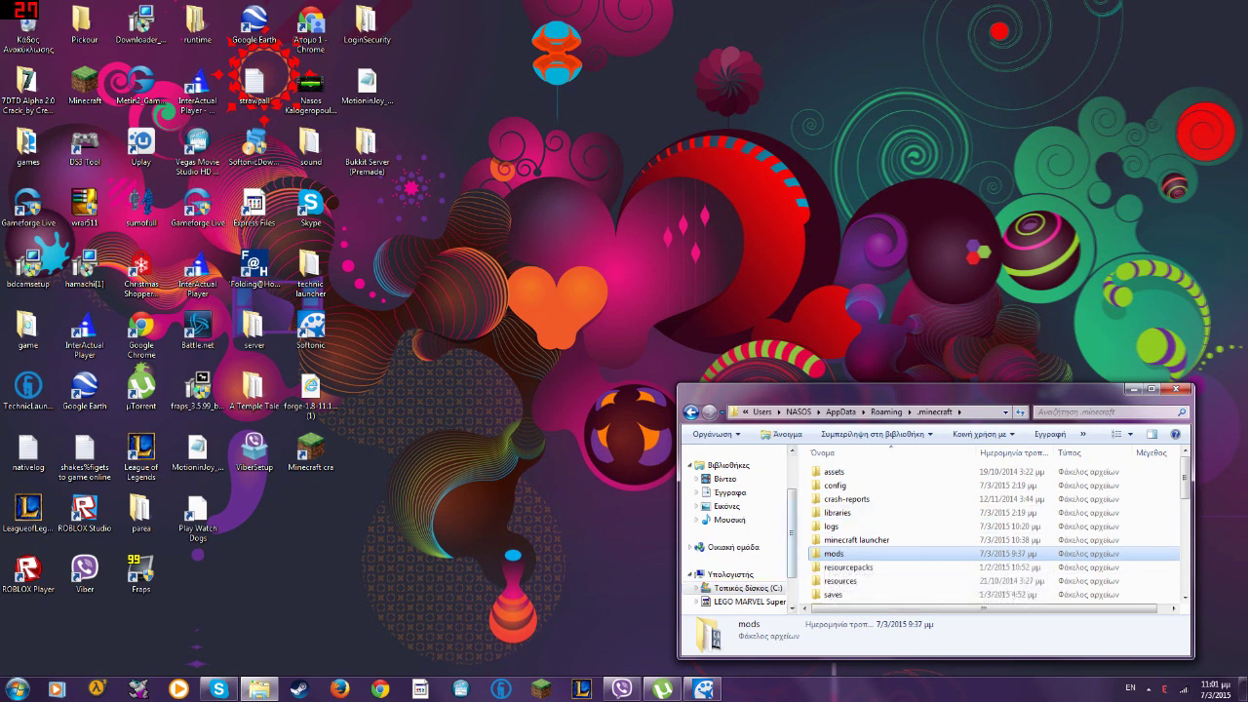
{"action": "left_click", "coordinate": [805, 552]}
{"action": "right_click", "coordinate": [805, 574]}
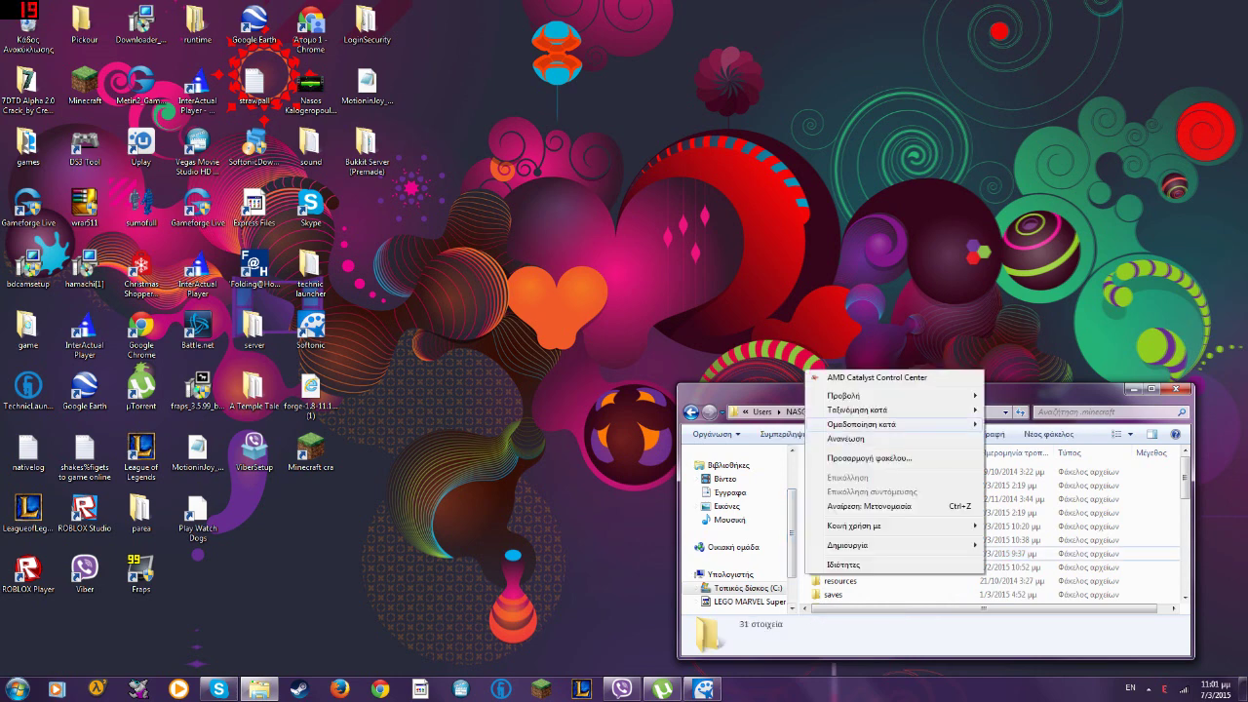
{"action": "left_click", "coordinate": [803, 565]}
{"action": "double_click", "coordinate": [834, 554]}
{"action": "scroll", "coordinate": [854, 499], "scroll_direction": "down", "scroll_amount": 1}
{"action": "scroll", "coordinate": [854, 500], "scroll_direction": "up", "scroll_amount": 1}
{"action": "scroll", "coordinate": [854, 500], "scroll_direction": "down", "scroll_amount": 1}
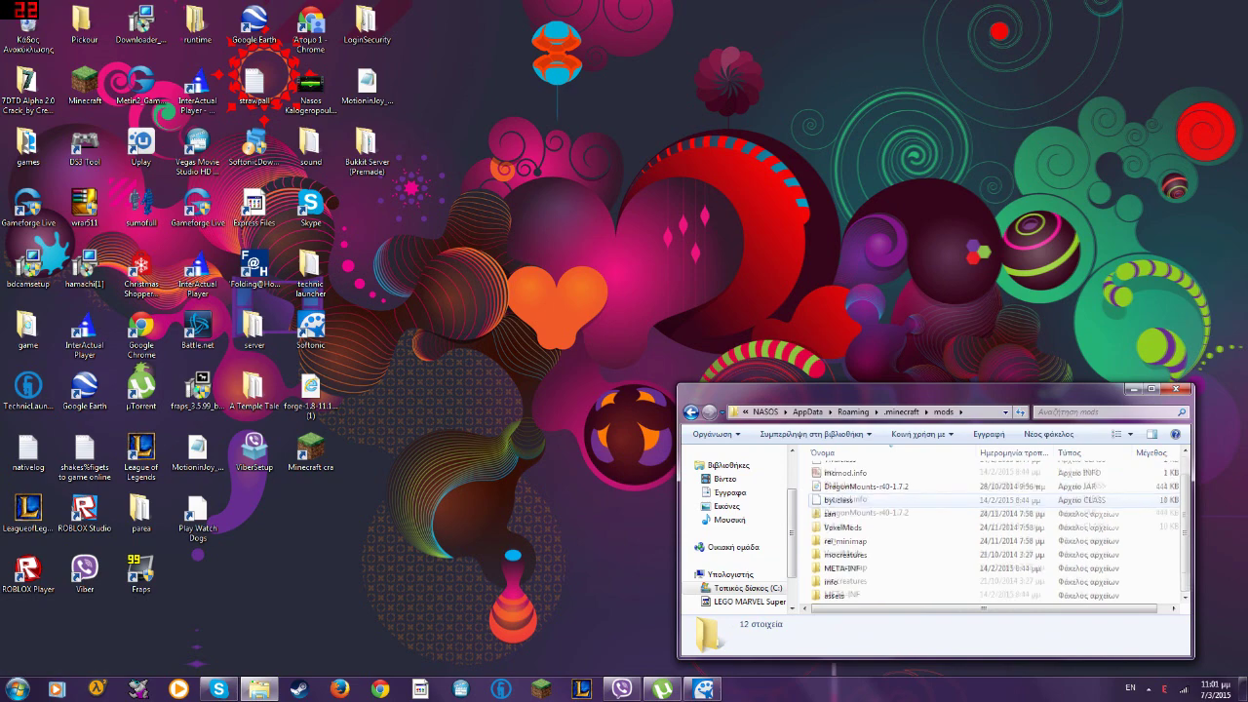
{"action": "scroll", "coordinate": [854, 499], "scroll_direction": "up", "scroll_amount": 1}
{"action": "scroll", "coordinate": [854, 499], "scroll_direction": "down", "scroll_amount": 1}
{"action": "scroll", "coordinate": [854, 499], "scroll_direction": "up", "scroll_amount": 1}
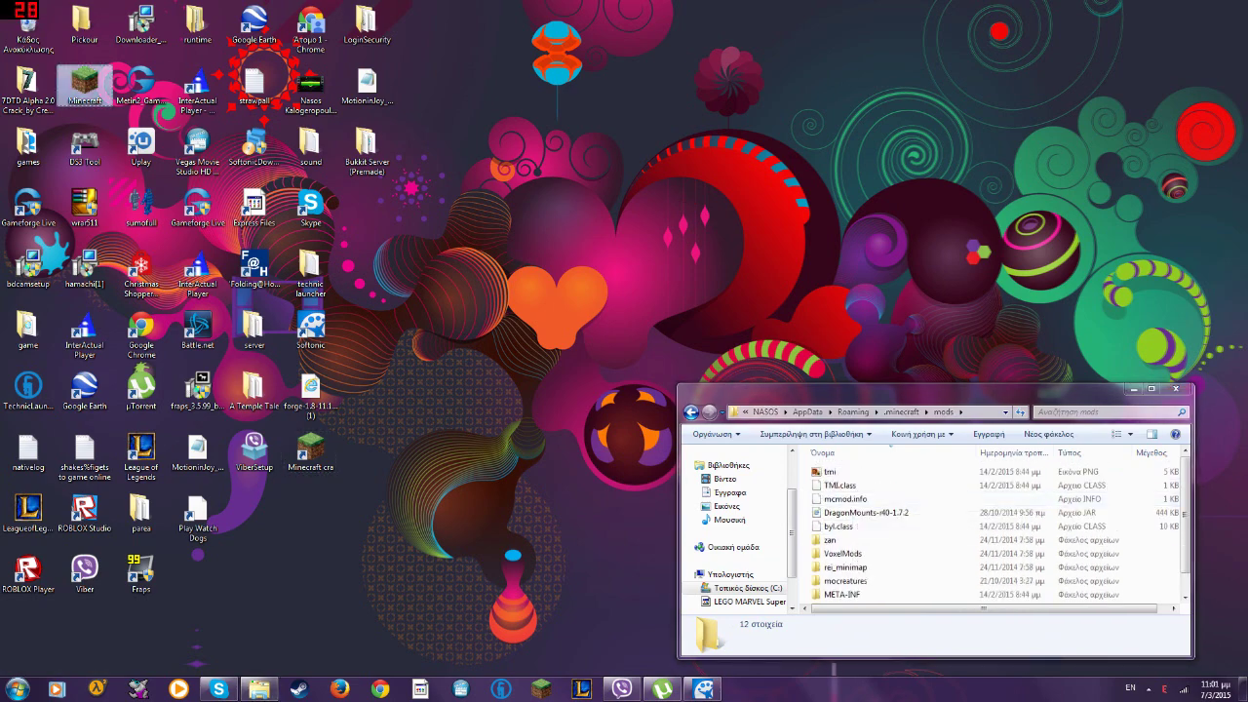
Start the Minecraft launcher from the desktop, allow it to run and bring its window to the front
{"action": "double_click", "coordinate": [85, 86]}
{"action": "left_click", "coordinate": [660, 351]}
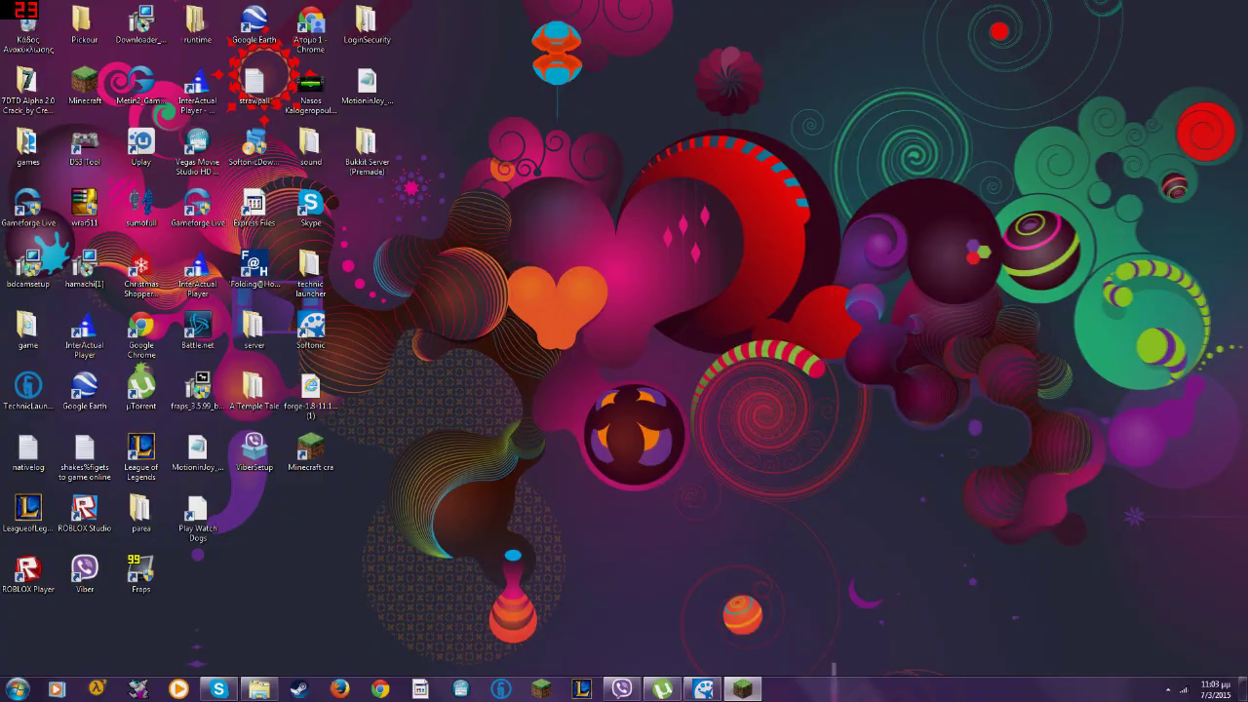
{"action": "left_click", "coordinate": [743, 690]}
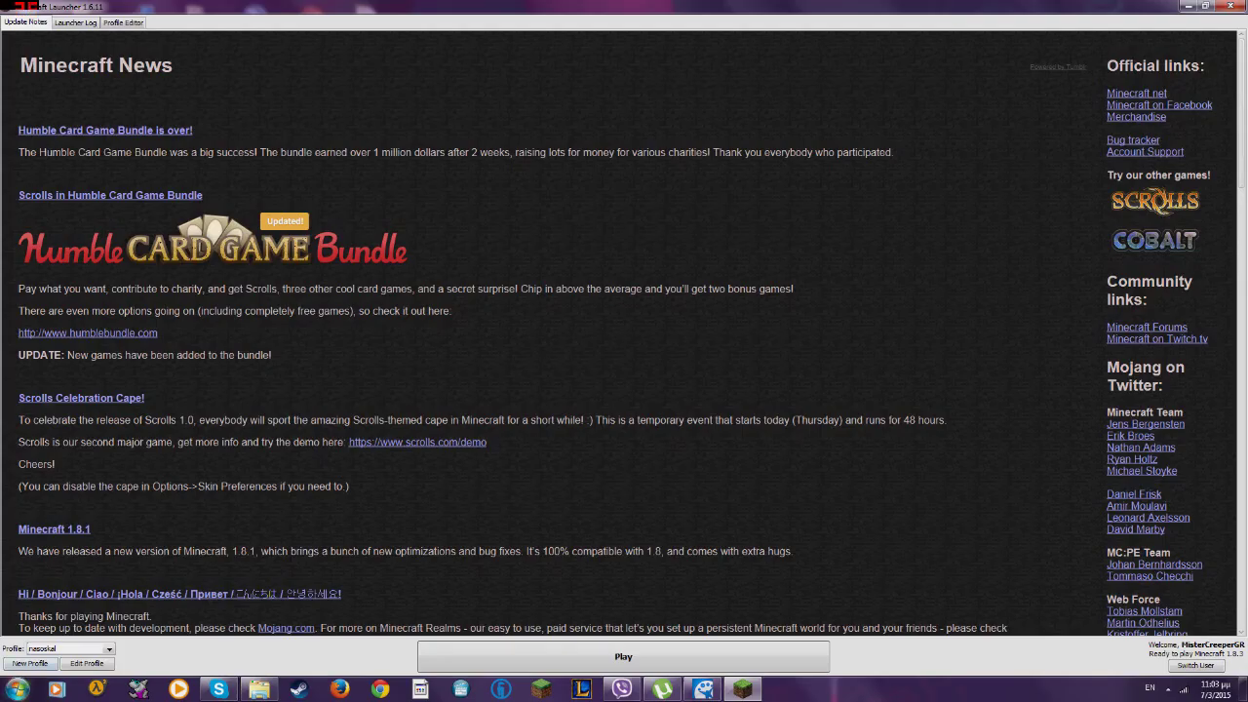
Set the current launcher profile to use version release 1.8-Forge11.14.0.1295-1.8, save it and start the game
{"action": "left_click", "coordinate": [109, 648]}
{"action": "left_click", "coordinate": [109, 649]}
{"action": "left_click", "coordinate": [110, 649]}
{"action": "left_click", "coordinate": [41, 638]}
{"action": "left_click", "coordinate": [86, 663]}
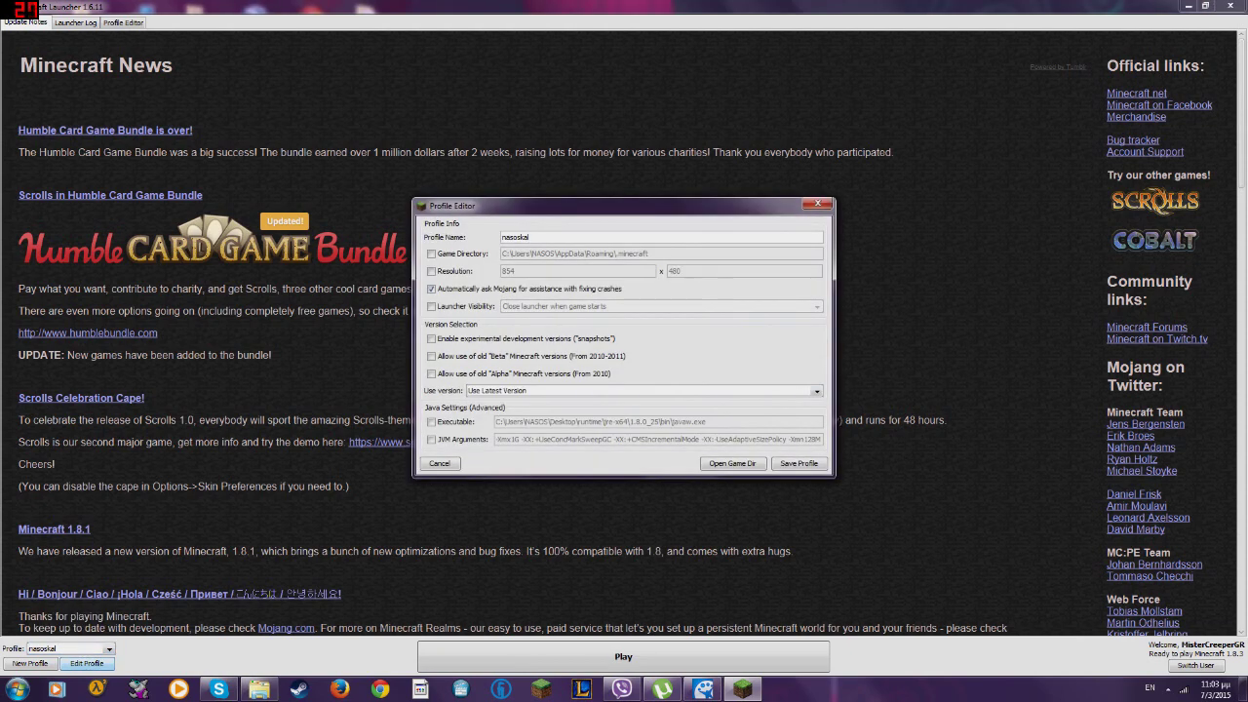
{"action": "left_click", "coordinate": [817, 391]}
{"action": "left_click_drag", "start_coordinate": [817, 413], "coordinate": [817, 462]}
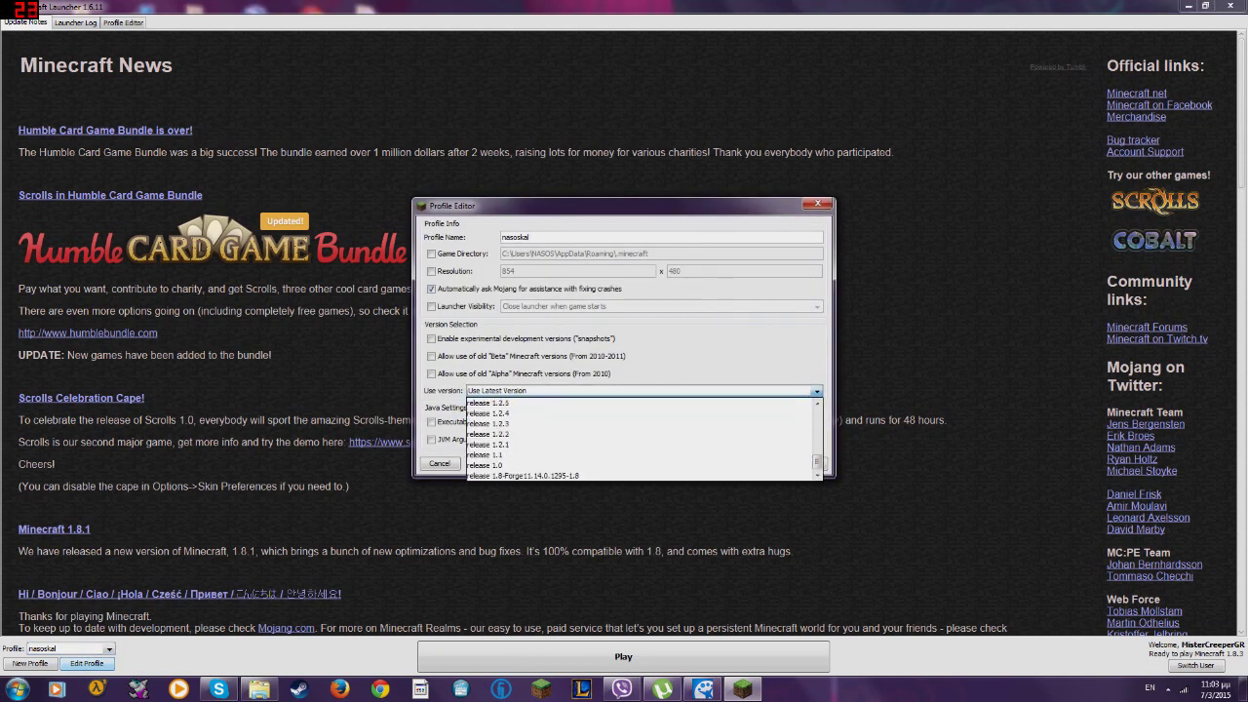
{"action": "left_click", "coordinate": [527, 475]}
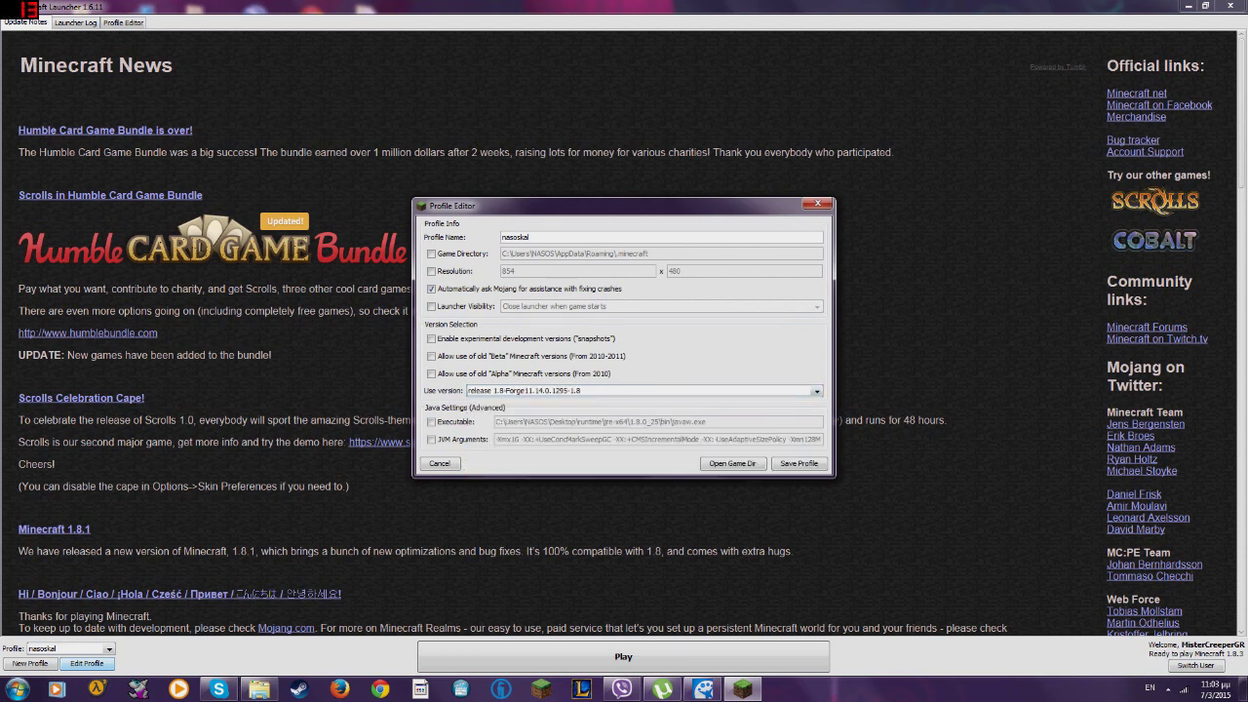
{"action": "left_click", "coordinate": [798, 463]}
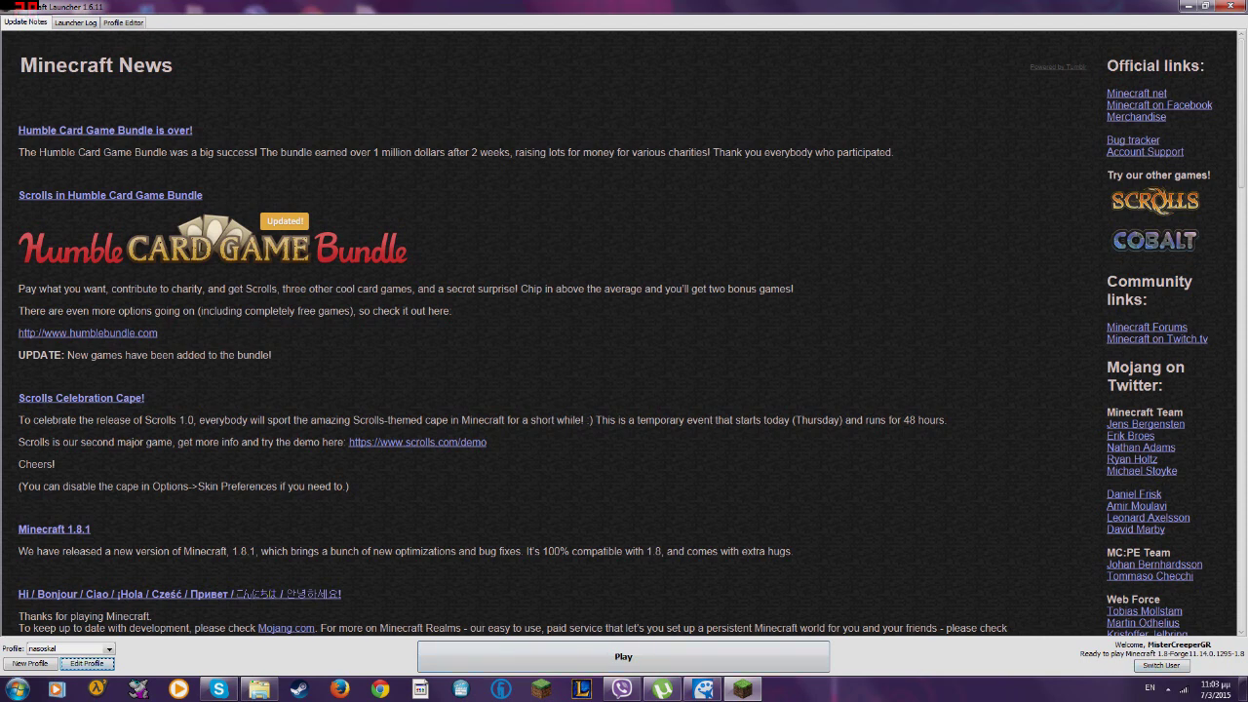
{"action": "left_click", "coordinate": [623, 656]}
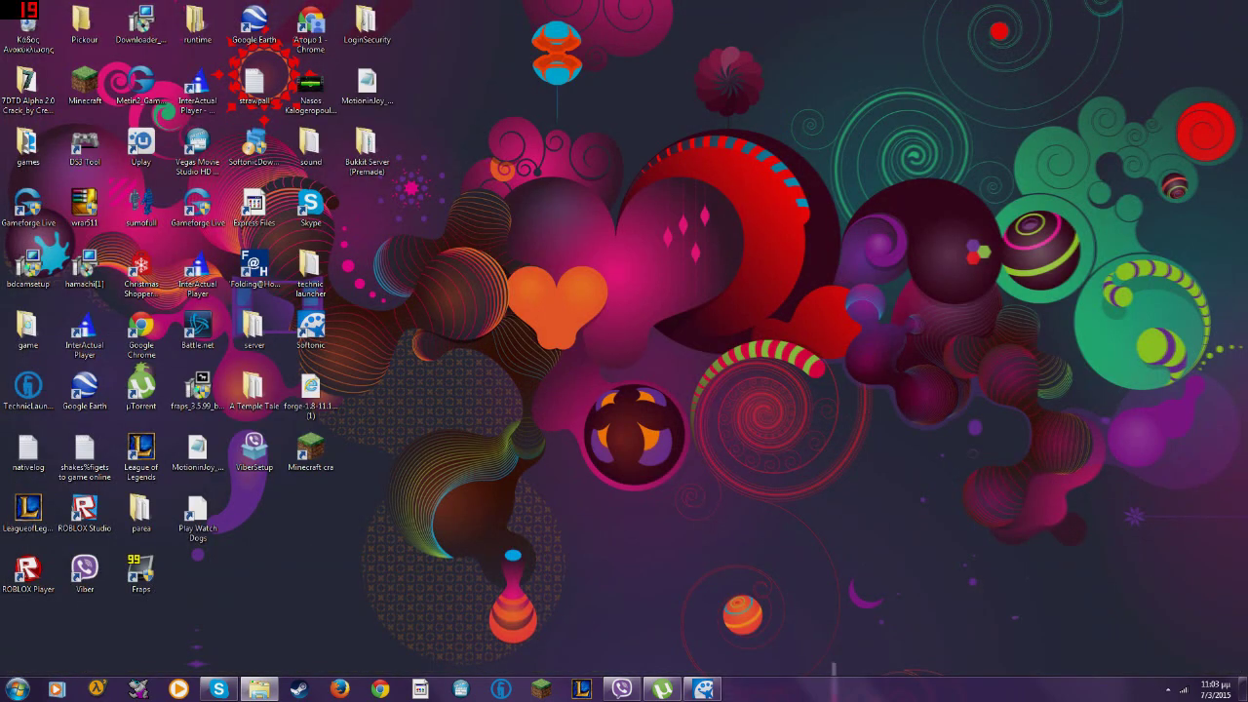
{"action": "left_click_drag", "start_coordinate": [694, 463], "coordinate": [252, 552]}
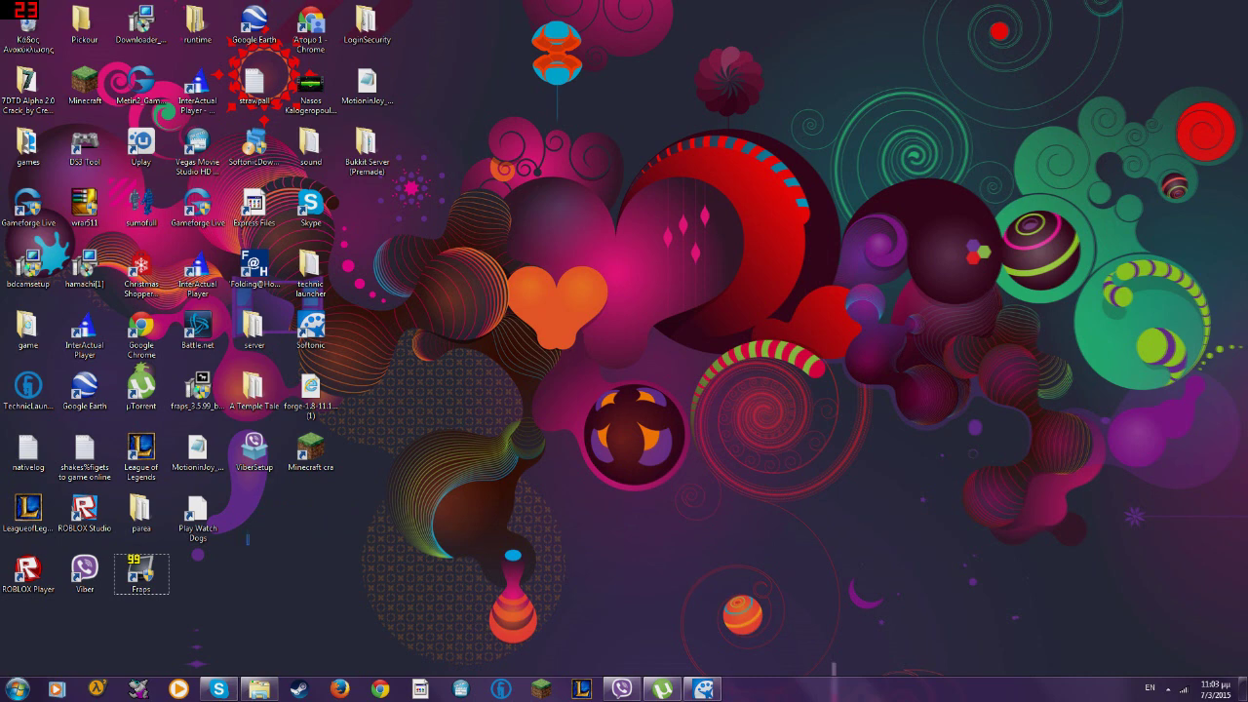
{"action": "left_click", "coordinate": [311, 451]}
{"action": "left_click_drag", "start_coordinate": [488, 440], "coordinate": [579, 384]}
{"action": "left_click_drag", "start_coordinate": [528, 0], "coordinate": [548, 223]}
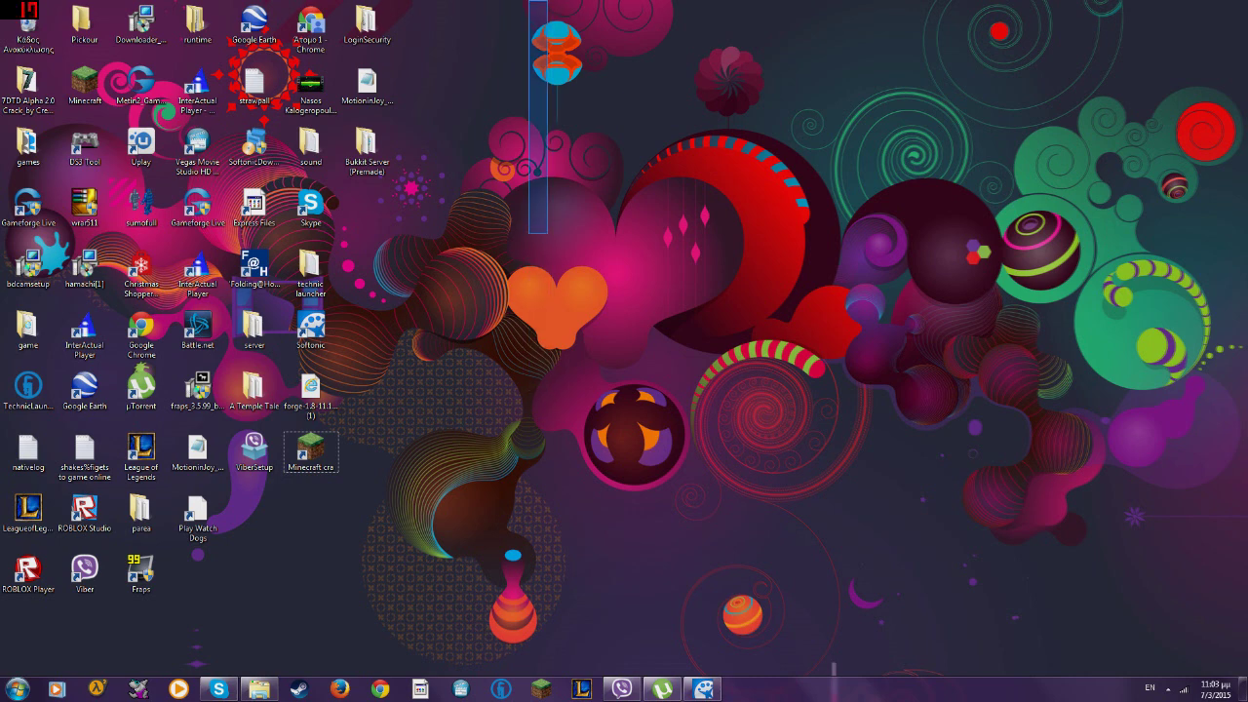
{"action": "left_click_drag", "start_coordinate": [548, 234], "coordinate": [548, 234]}
{"action": "left_click_drag", "start_coordinate": [355, 211], "coordinate": [624, 390]}
{"action": "left_click_drag", "start_coordinate": [624, 390], "coordinate": [1247, 413]}
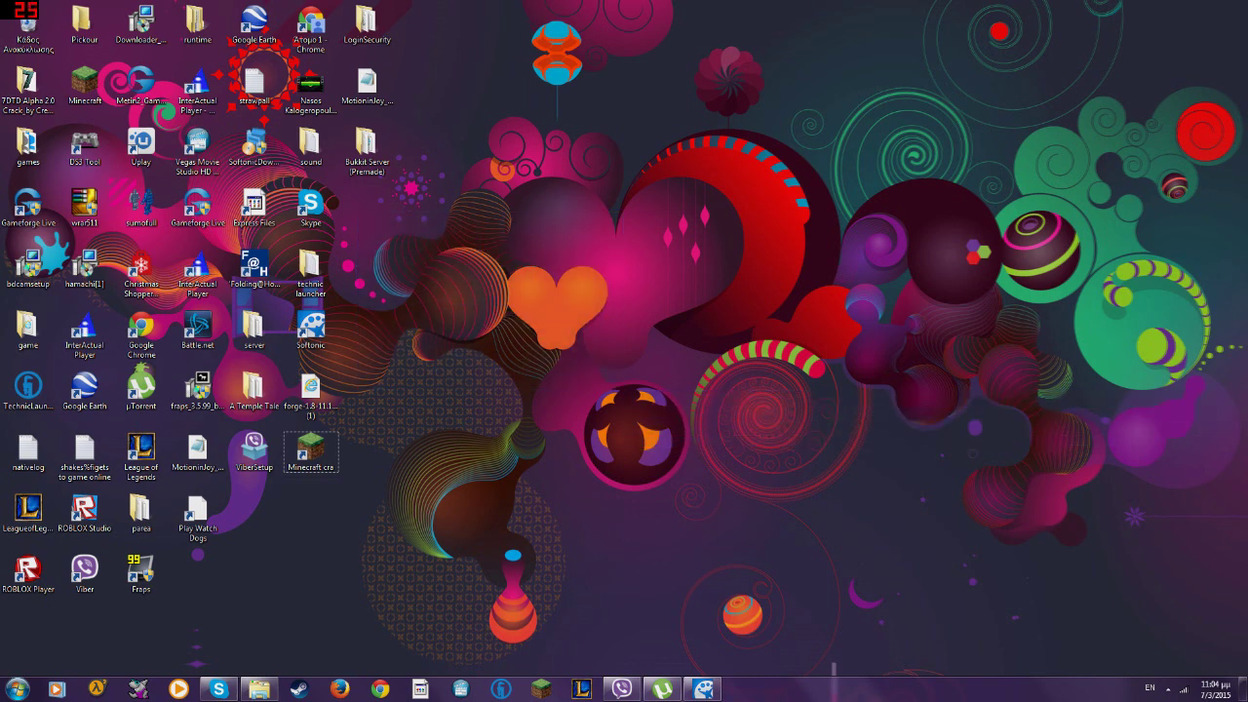
{"action": "left_click_drag", "start_coordinate": [407, 14], "coordinate": [659, 306]}
Rename the "Minecraft cra" shortcut on the desktop as "Minecraft cracked"
{"action": "left_click", "coordinate": [322, 454]}
{"action": "right_click", "coordinate": [322, 454]}
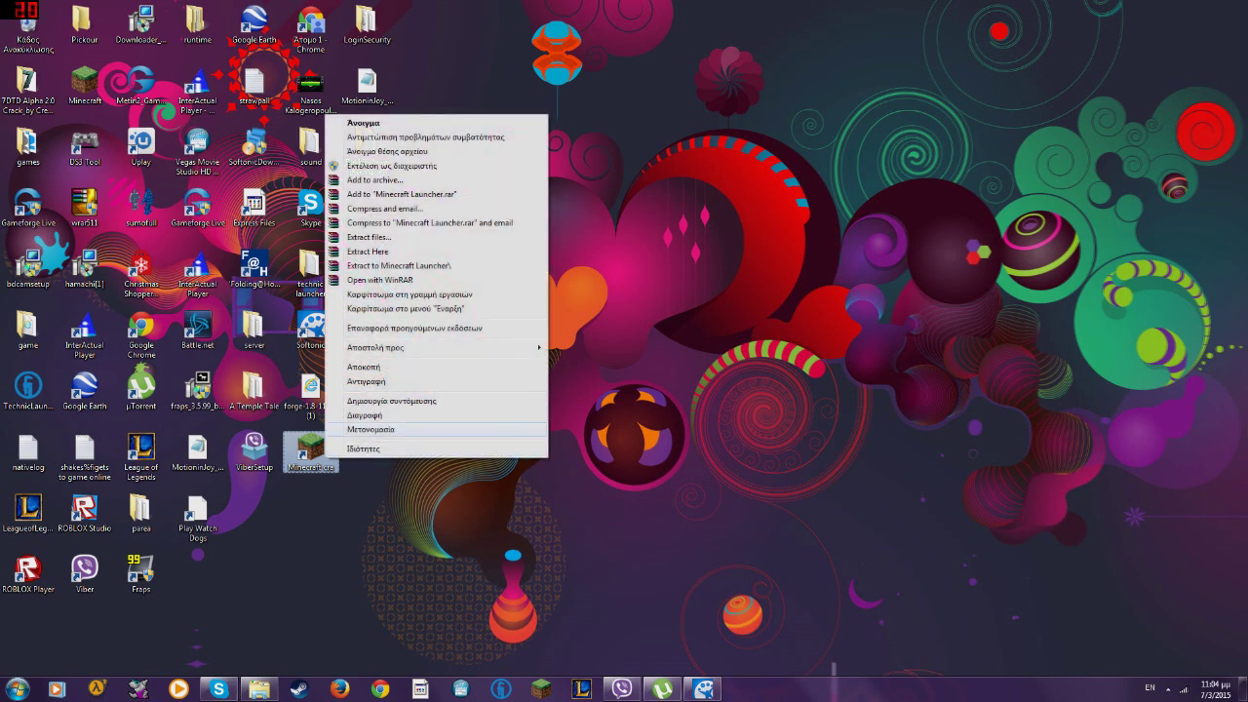
{"action": "left_click", "coordinate": [371, 429]}
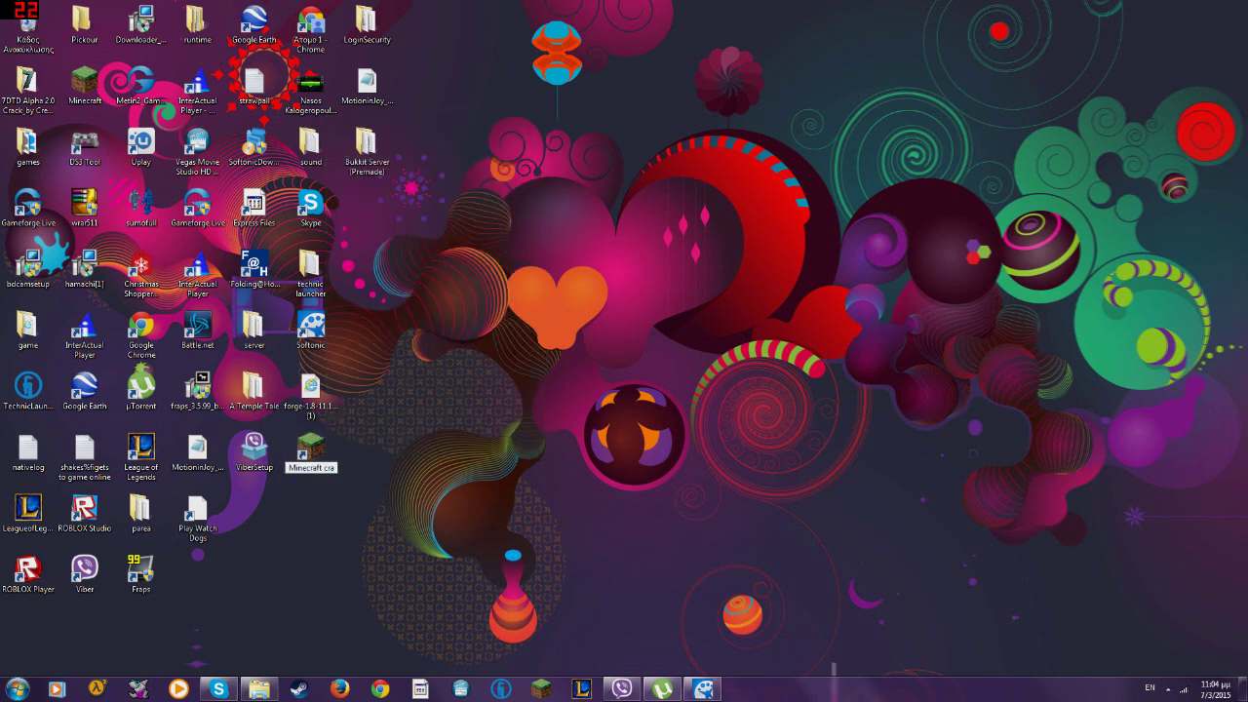
{"action": "type", "text": "cked"}
{"action": "key", "text": "Return"}
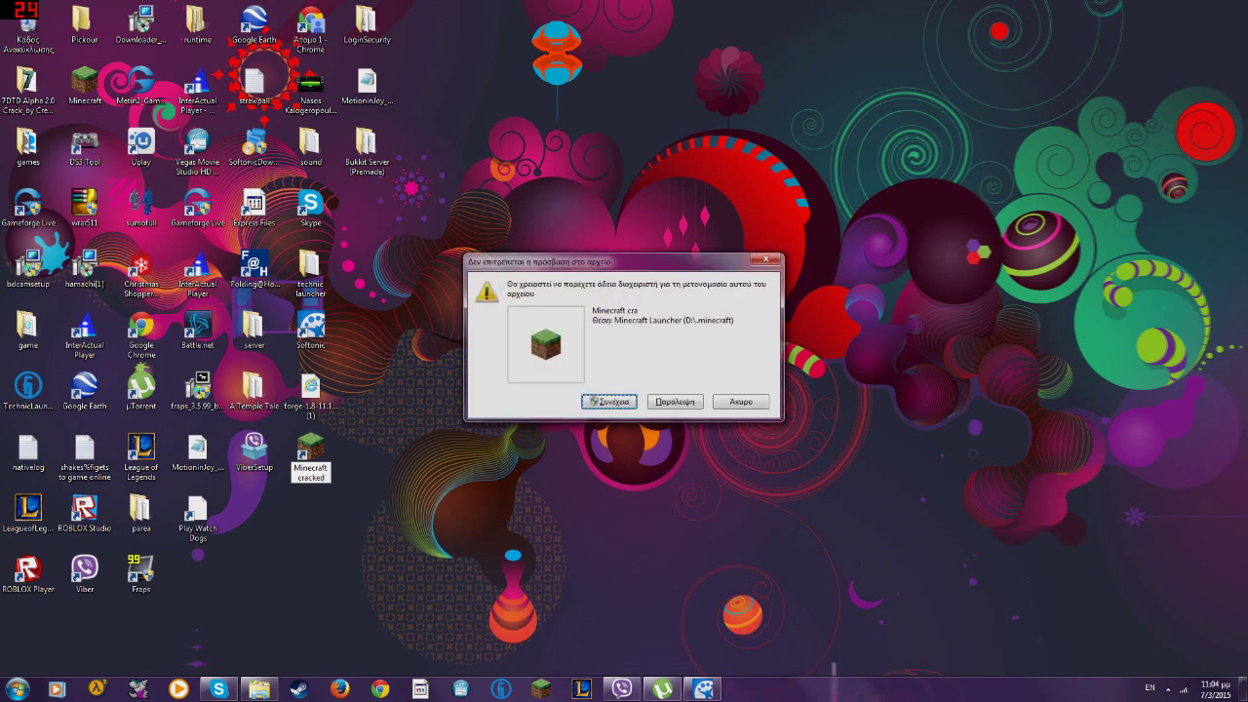